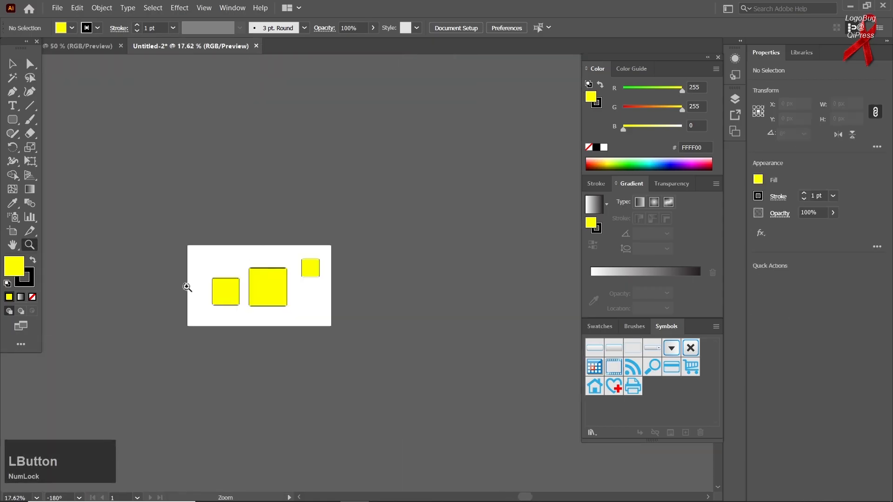
# Activate the Hand tool and pan the view so the artboard sits slightly lower on the canvas.
pyautogui.moveTo(289, 264); pyautogui.dragTo(259, 265)
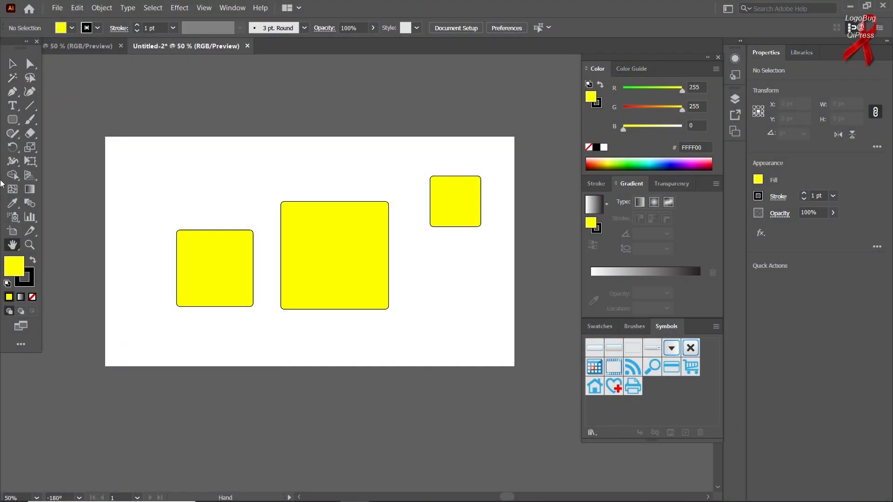
pyautogui.rightClick(13, 245)
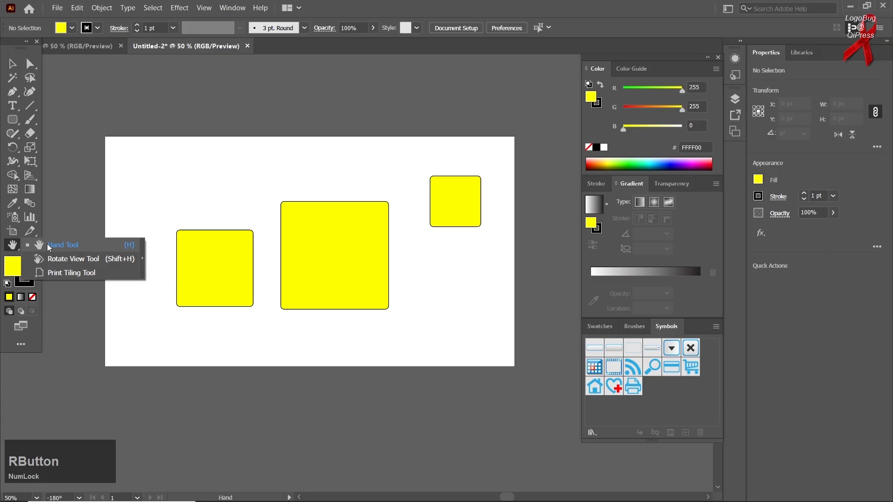
pyautogui.click(125, 210)
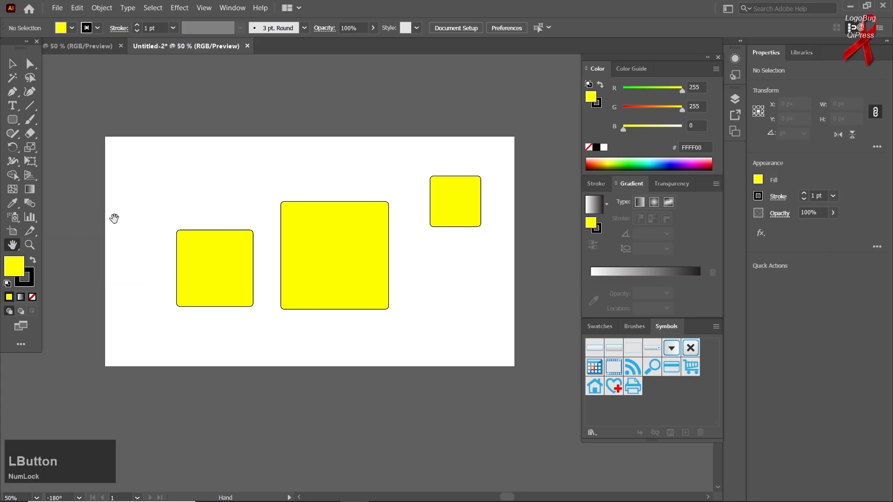
pyautogui.press('h')
pyautogui.click(15, 64)
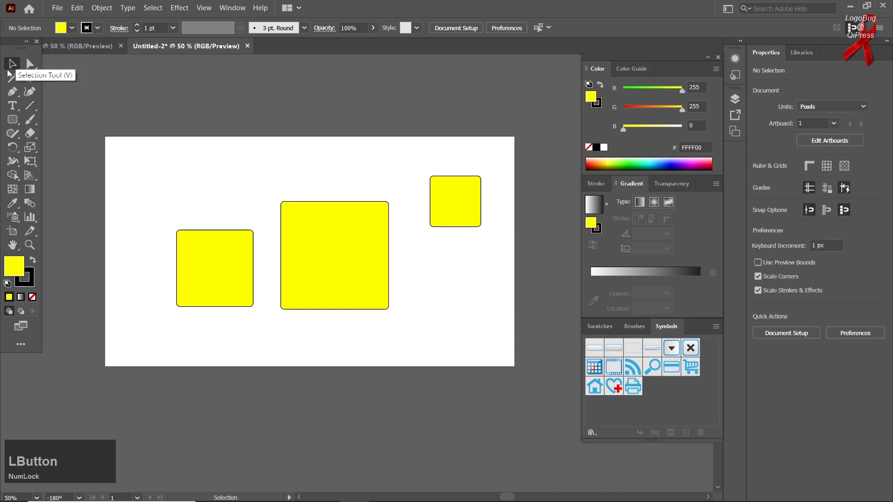
pyautogui.press('h')
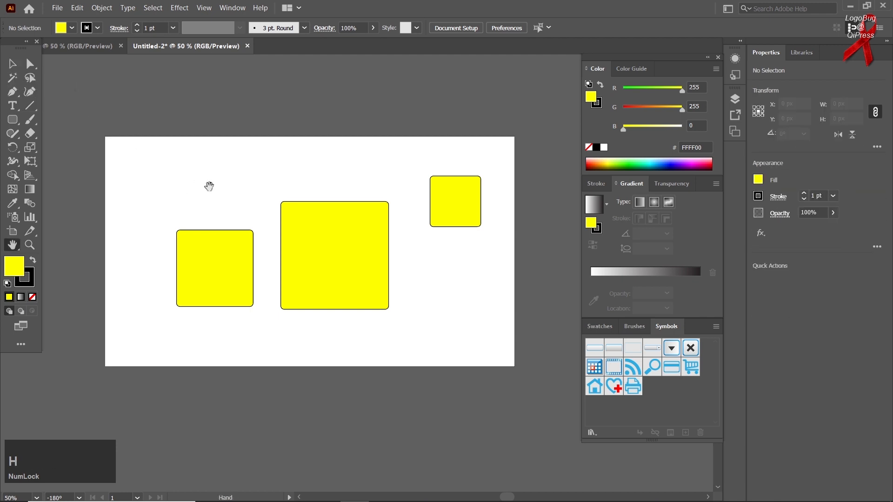
pyautogui.press('space')
pyautogui.moveTo(284, 200); pyautogui.dragTo(319, 227)
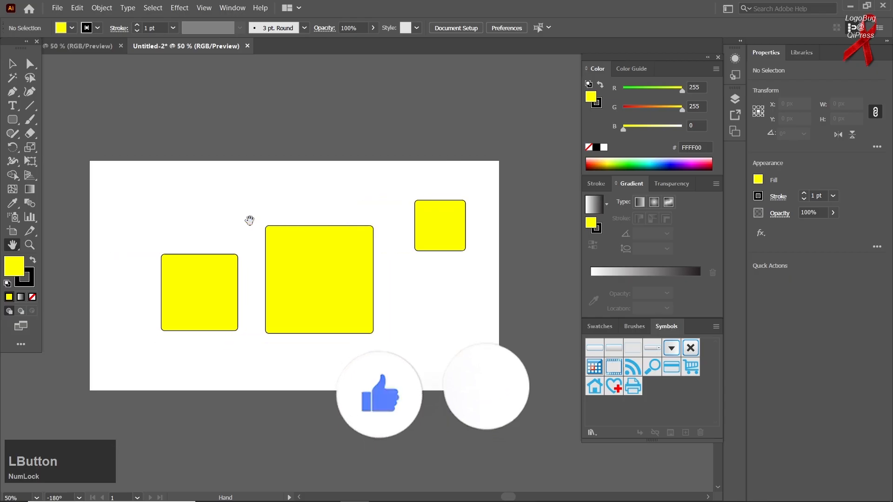
# Activate the Selection tool and pan the artboard by temporarily switching to the Hand tool.
pyautogui.click(7, 67)
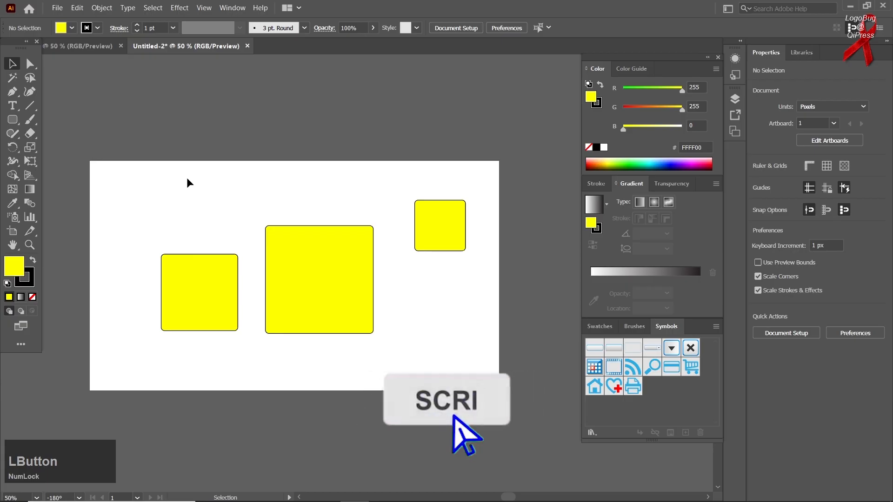
pyautogui.press('space')
pyautogui.moveTo(239, 239)
pyautogui.mouseDown()
pyautogui.moveTo(279, 214)
pyautogui.moveTo(253, 136)
pyautogui.moveTo(251, 286)
pyautogui.moveTo(265, 249)
pyautogui.moveTo(245, 245)
pyautogui.mouseUp()
# With the Hand tool active, zoom in to 200% and back out to 50% while panning across the yellow squares.
pyautogui.rightClick(12, 245)
pyautogui.click(32, 244)
pyautogui.scroll(1, 277, 296)
pyautogui.scroll(4, 277, 296)
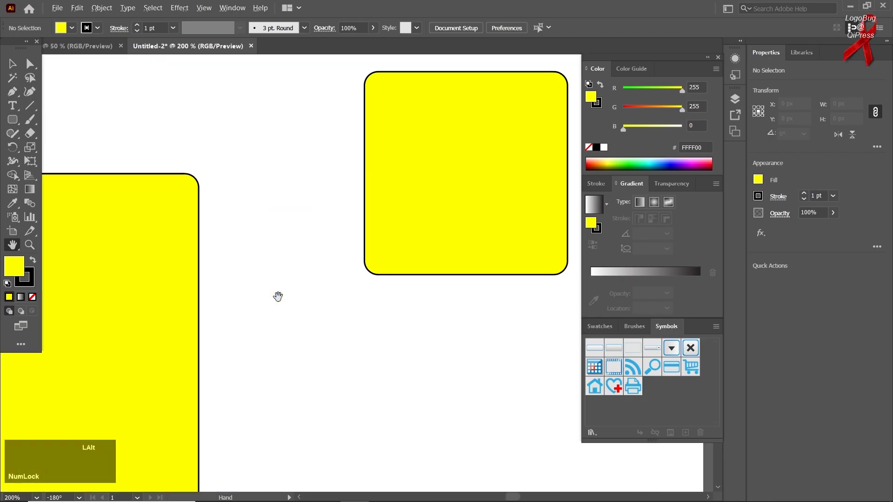
pyautogui.moveTo(247, 307); pyautogui.dragTo(378, 241)
pyautogui.scroll(-2, 374, 247)
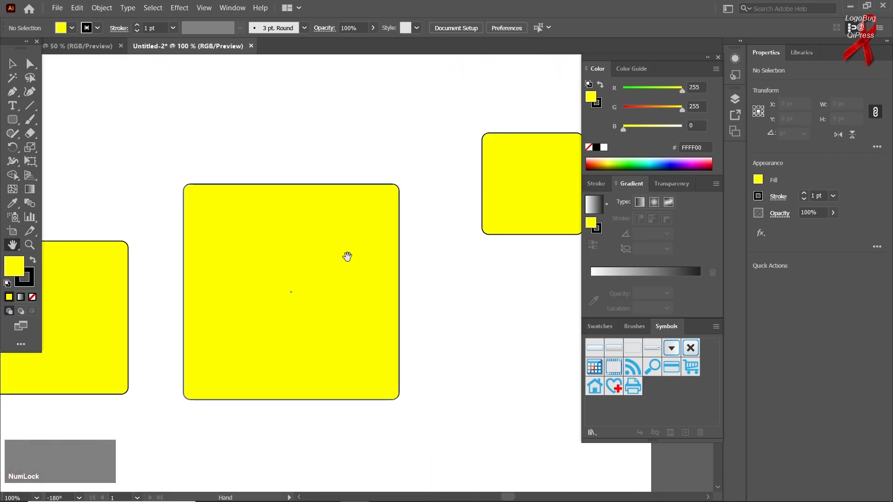
pyautogui.scroll(-2, 333, 237)
pyautogui.scroll(1, 331, 242)
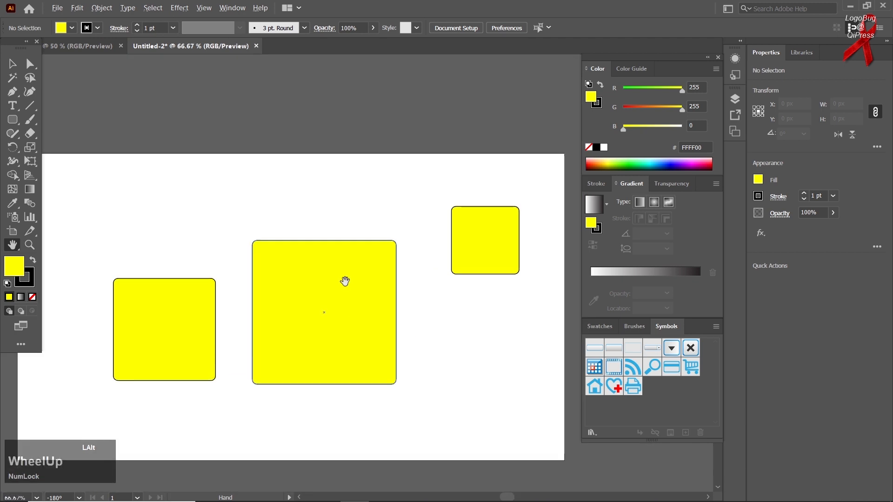
pyautogui.scroll(-2, 334, 293)
pyautogui.moveTo(330, 295); pyautogui.dragTo(341, 251)
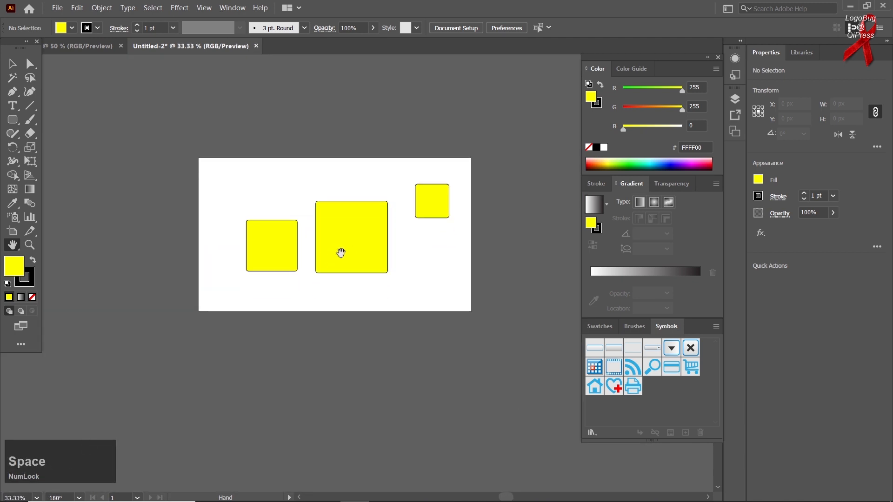
pyautogui.scroll(1, 344, 258)
# Use the Rotate View tool to tilt the canvas view and bring it back to -180°.
pyautogui.rightClick(13, 247)
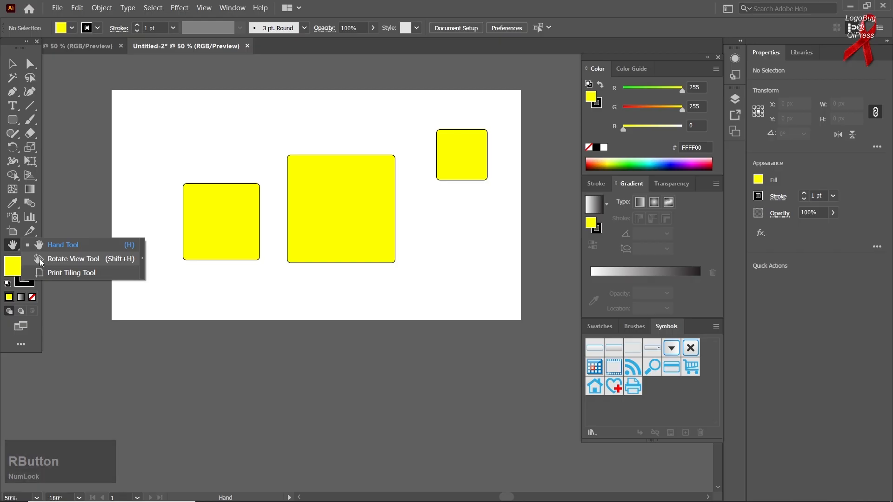
pyautogui.click(40, 259)
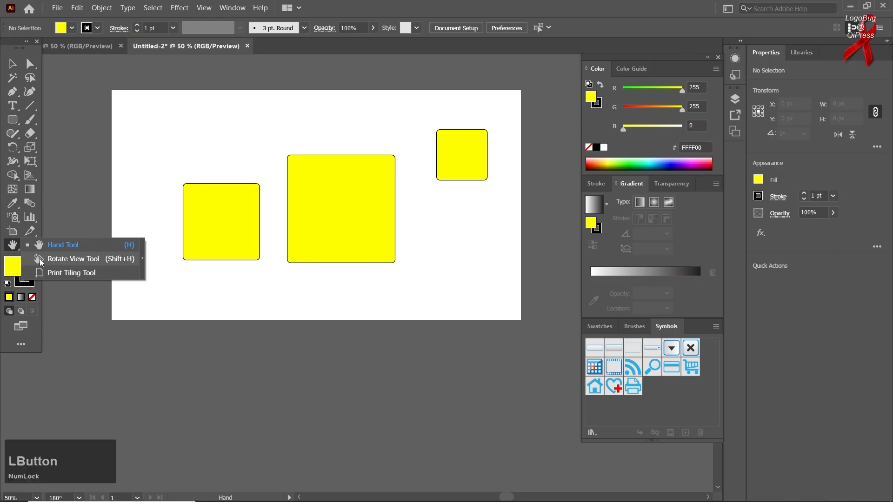
pyautogui.press('shift')
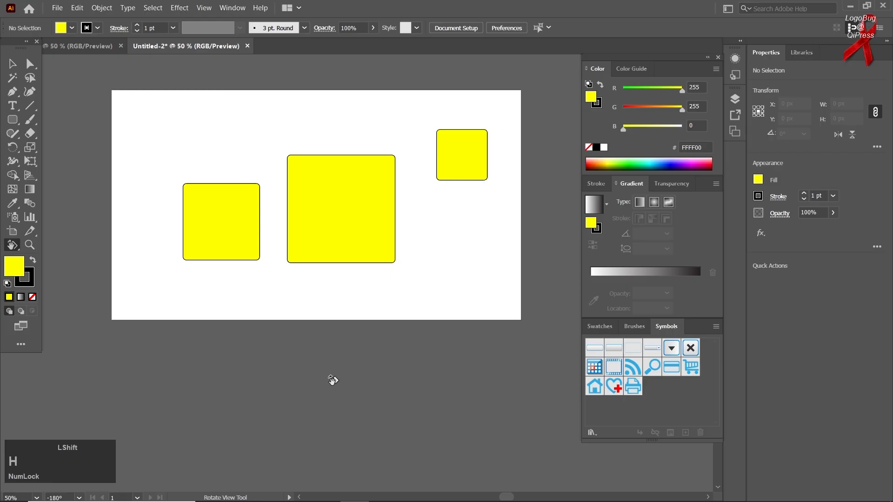
pyautogui.moveTo(341, 220); pyautogui.dragTo(367, 218)
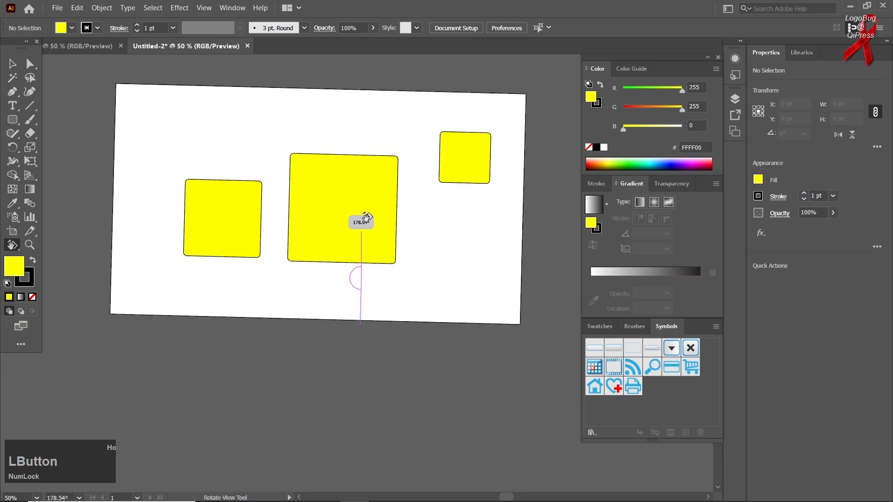
pyautogui.moveTo(366, 218); pyautogui.dragTo(330, 195)
pyautogui.moveTo(303, 221); pyautogui.dragTo(342, 224)
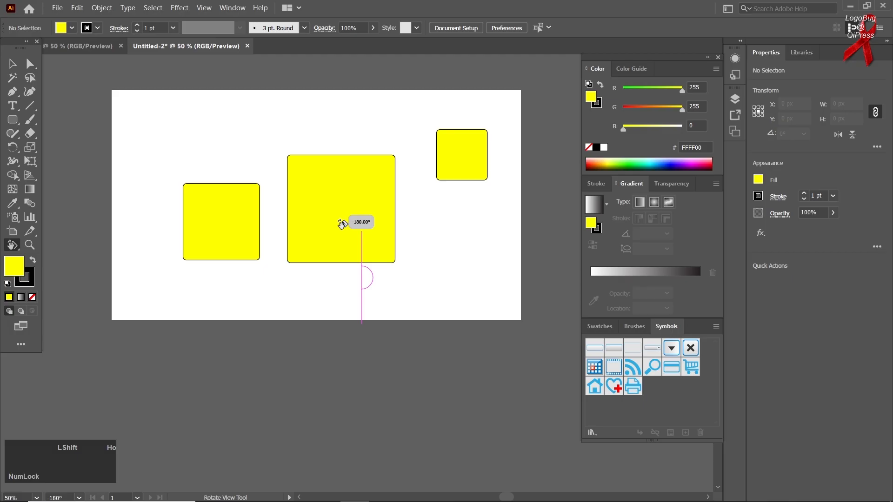
pyautogui.moveTo(342, 224); pyautogui.dragTo(341, 224)
# Switch back to the Hand tool, activate the Zoom tool and magnify the squares to 300%.
pyautogui.rightClick(8, 243)
pyautogui.click(33, 243)
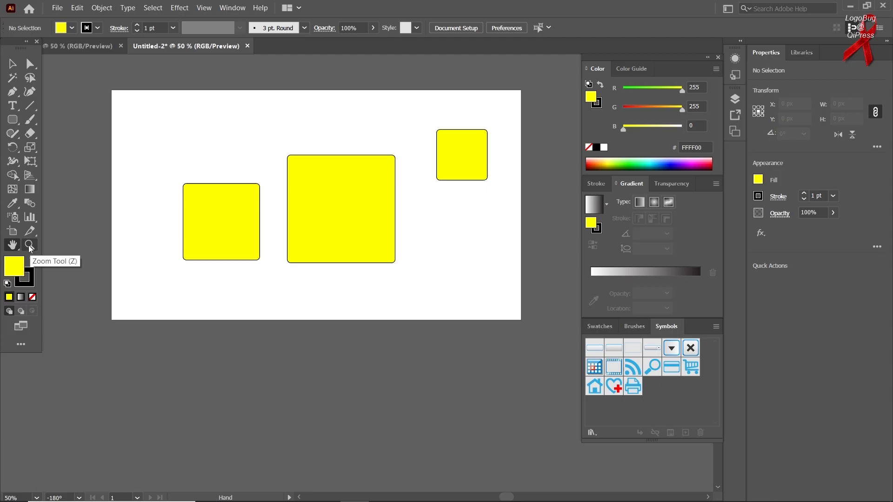
pyautogui.press('z')
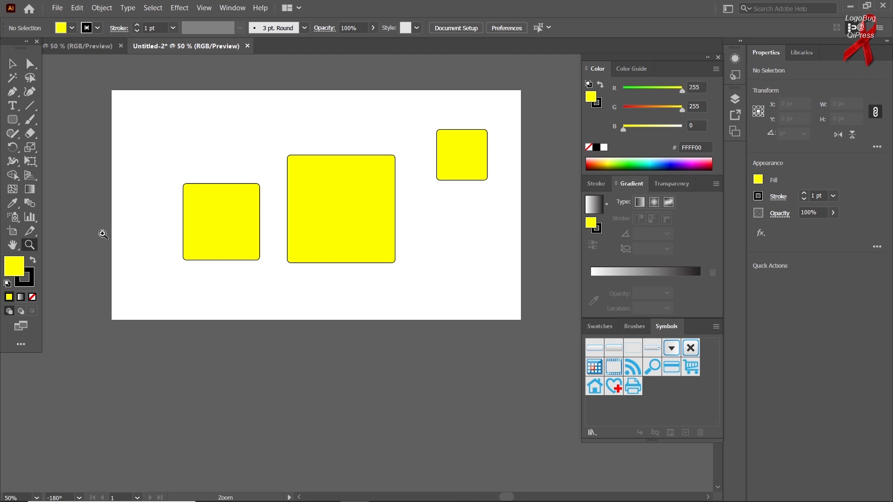
pyautogui.click(250, 242)
pyautogui.click(422, 259)
pyautogui.click(471, 291)
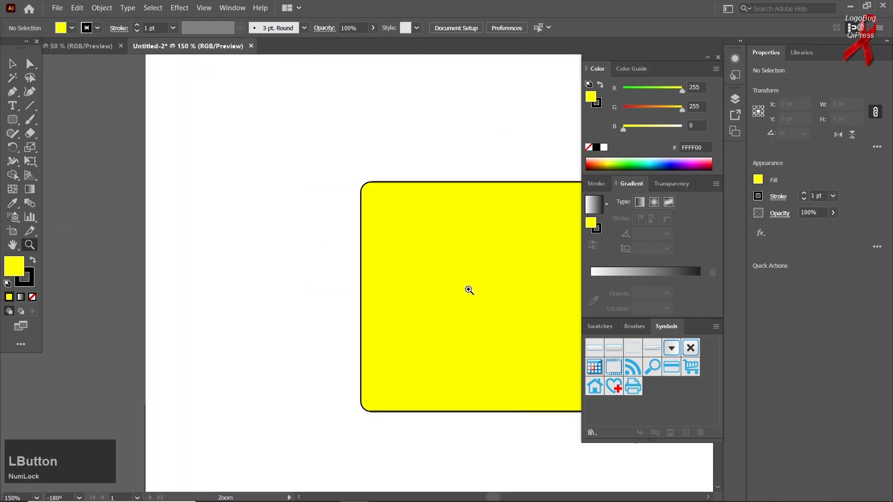
pyautogui.click(479, 305)
pyautogui.click(481, 309)
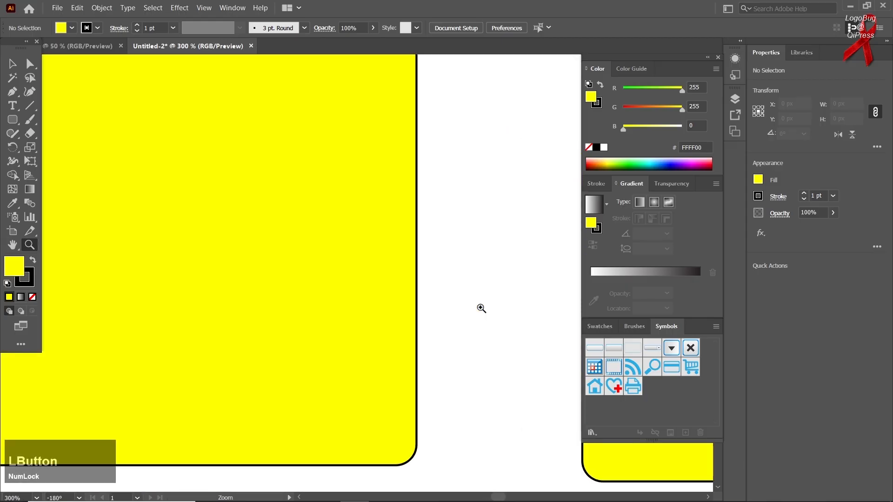
# Zoom out to 50% with the Zoom tool, pan the artboard across, and zoom continuously to about 57%.
pyautogui.keyDown('alt'); pyautogui.click(377, 297); pyautogui.keyUp('alt')
pyautogui.keyDown('alt'); pyautogui.click(376, 297); pyautogui.keyUp('alt')
pyautogui.keyDown('alt'); pyautogui.click(376, 298); pyautogui.keyUp('alt')
pyautogui.keyDown('alt'); pyautogui.click(376, 297); pyautogui.keyUp('alt')
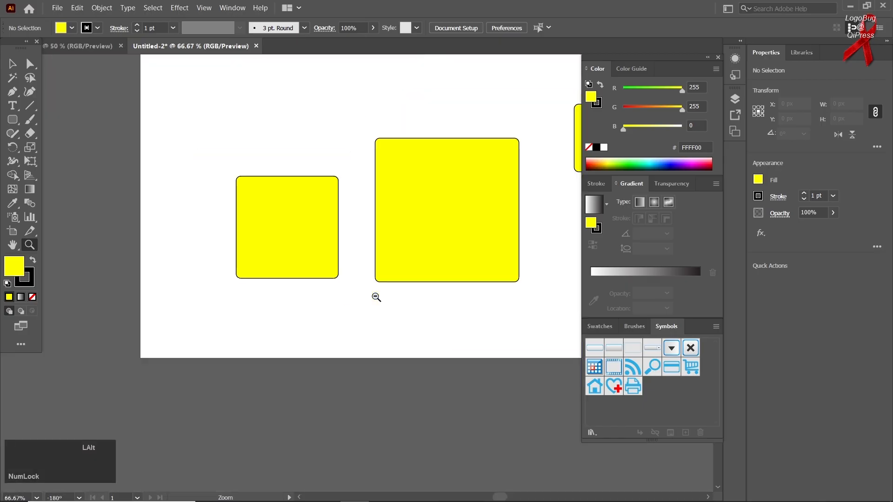
pyautogui.keyDown('alt'); pyautogui.click(376, 297); pyautogui.keyUp('alt')
pyautogui.press('space')
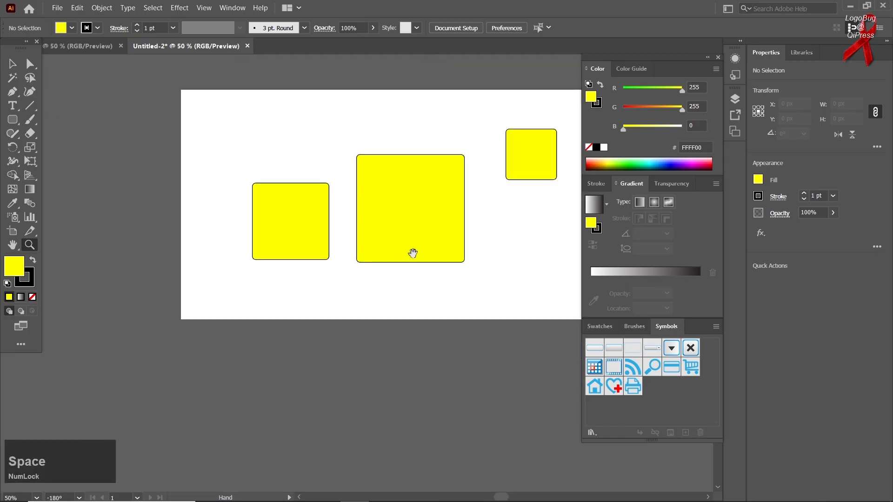
pyautogui.moveTo(412, 253); pyautogui.dragTo(297, 285)
pyautogui.moveTo(250, 226)
pyautogui.mouseDown()
pyautogui.moveTo(297, 219)
pyautogui.moveTo(265, 225)
pyautogui.mouseUp()
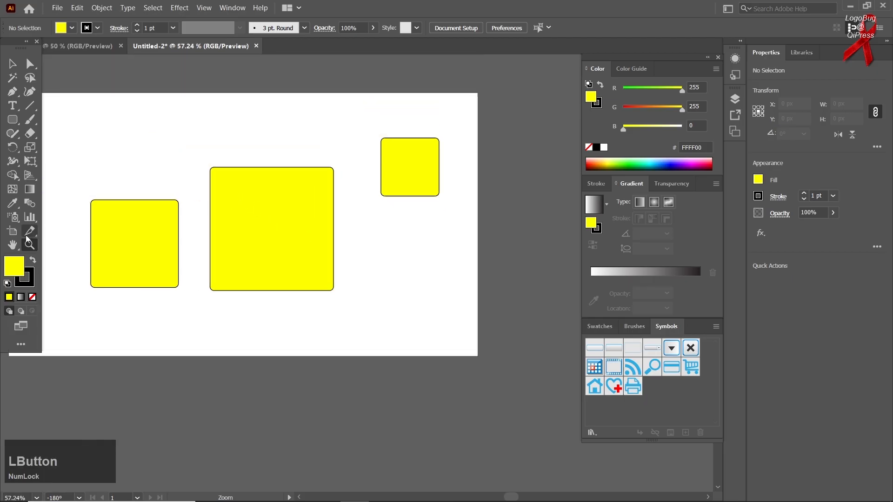
# Switch from the Selection tool to the Zoom tool and zoom out continuously until the view is about 18%.
pyautogui.click(10, 65)
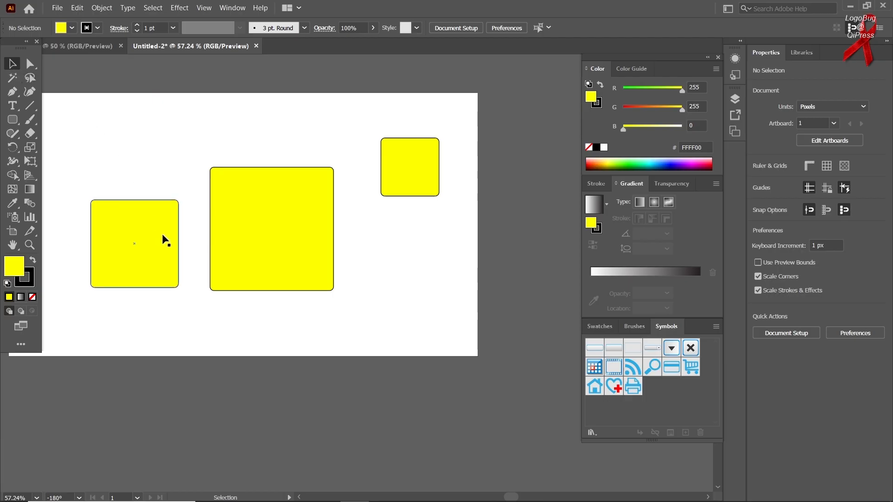
pyautogui.press('z')
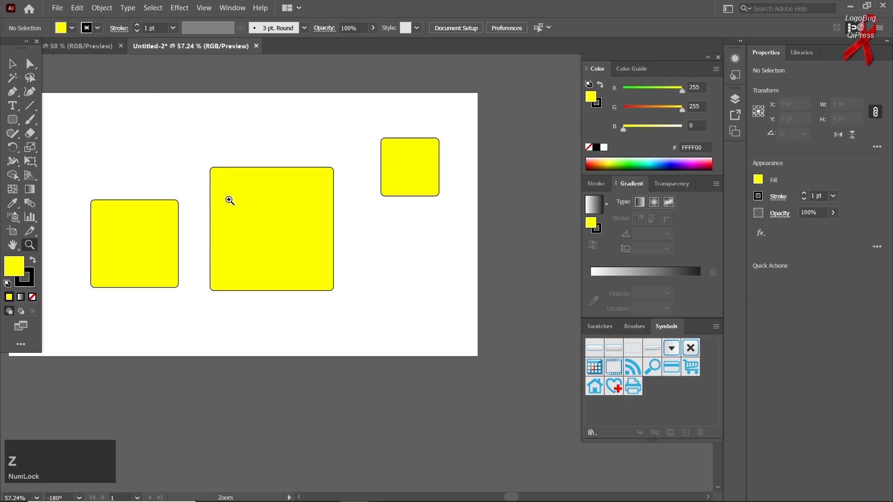
pyautogui.moveTo(229, 200); pyautogui.dragTo(189, 283)
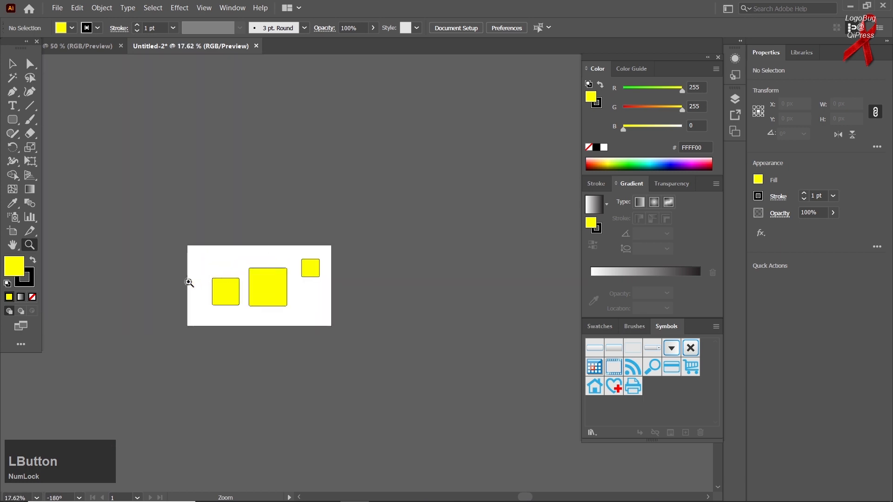
pyautogui.moveTo(197, 284); pyautogui.dragTo(156, 255)
# Zoom in stepwise to 50% and back out to 12.5% with the Zoom tool.
pyautogui.click(436, 268)
pyautogui.click(378, 291)
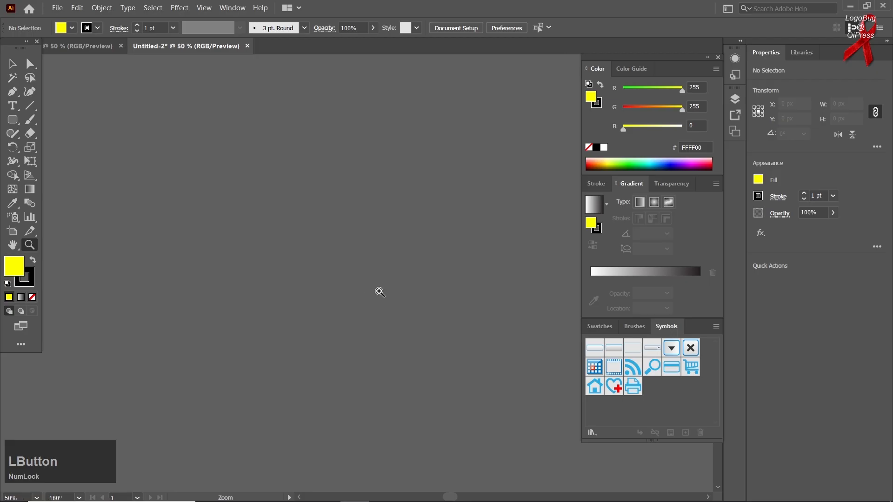
pyautogui.keyDown('alt'); pyautogui.click(373, 293); pyautogui.keyUp('alt')
pyautogui.keyDown('alt'); pyautogui.click(373, 293); pyautogui.keyUp('alt')
pyautogui.keyDown('alt'); pyautogui.click(373, 293); pyautogui.keyUp('alt')
pyautogui.keyDown('alt'); pyautogui.click(387, 297); pyautogui.keyUp('alt')
# Activate the Selection tool and bring the three squares back to the middle of the view at 66.67% zoom.
pyautogui.press('v')
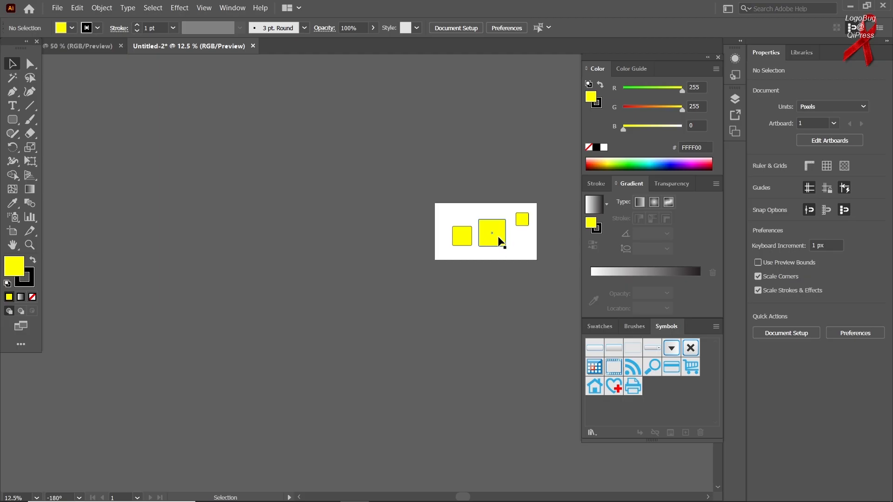
pyautogui.press('alt')
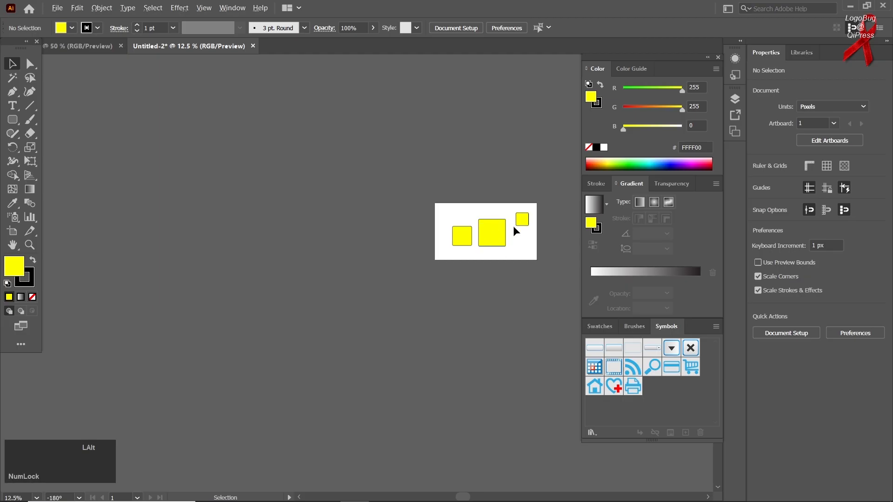
pyautogui.scroll(2, 512, 225)
pyautogui.moveTo(469, 247); pyautogui.dragTo(205, 313)
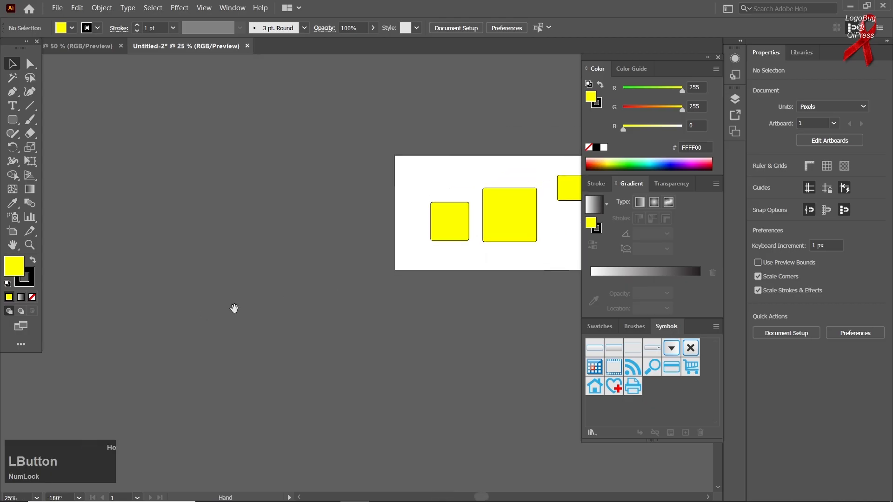
pyautogui.moveTo(354, 291); pyautogui.dragTo(146, 321)
pyautogui.moveTo(290, 302); pyautogui.dragTo(285, 325)
pyautogui.scroll(2, 249, 291)
pyautogui.moveTo(225, 306); pyautogui.dragTo(322, 250)
pyautogui.scroll(1, 368, 305)
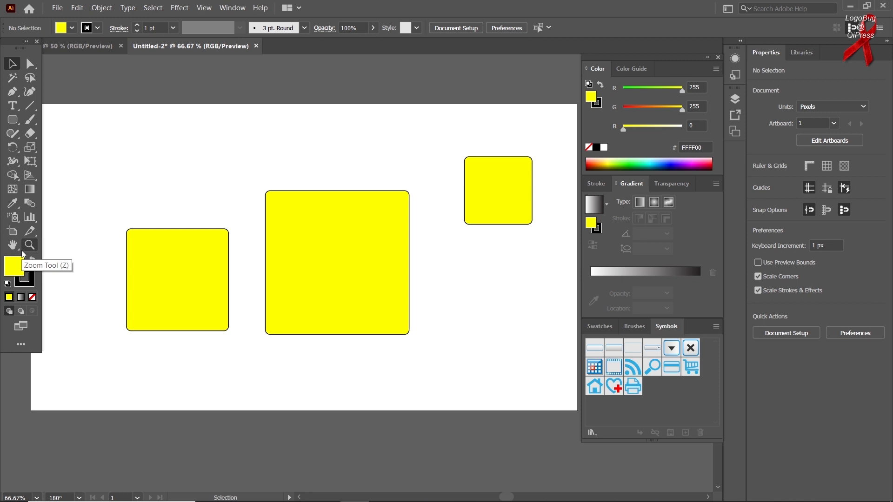
# Select the leftmost yellow square and set its fill color to magenta DD0EC0.
pyautogui.moveTo(88, 200); pyautogui.dragTo(175, 386)
pyautogui.doubleClick(13, 267)
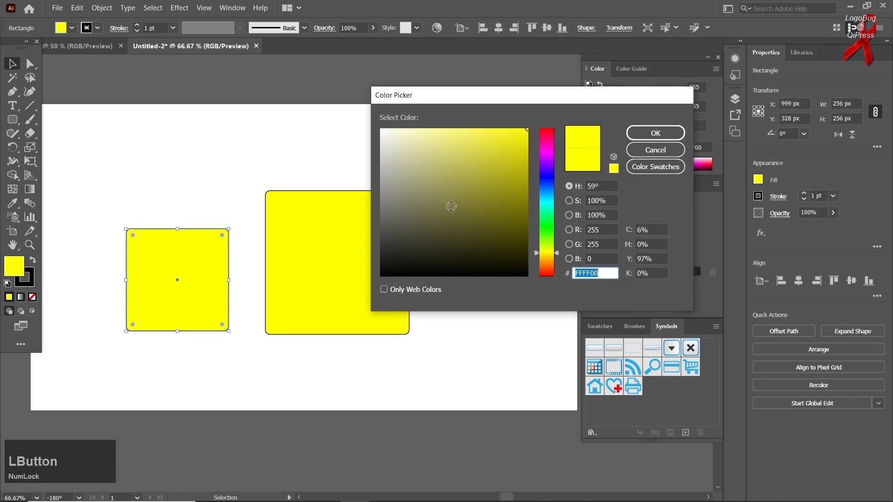
pyautogui.click(546, 149)
pyautogui.click(519, 147)
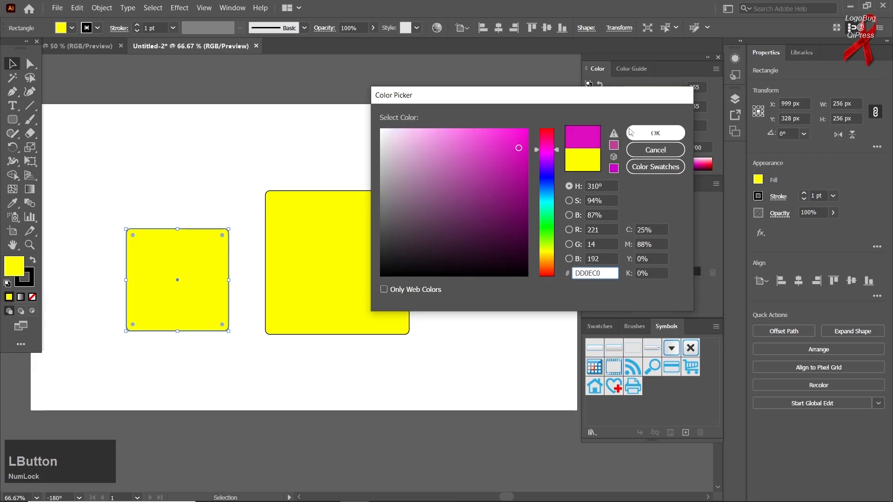
pyautogui.click(630, 131)
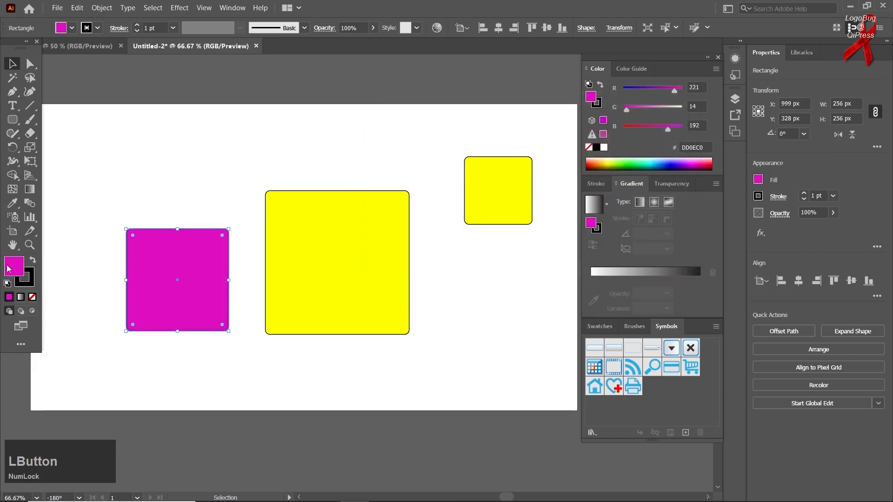
# Toggle the active color between stroke and fill and swap the magenta square's fill and stroke colors back and forth.
pyautogui.click(26, 282)
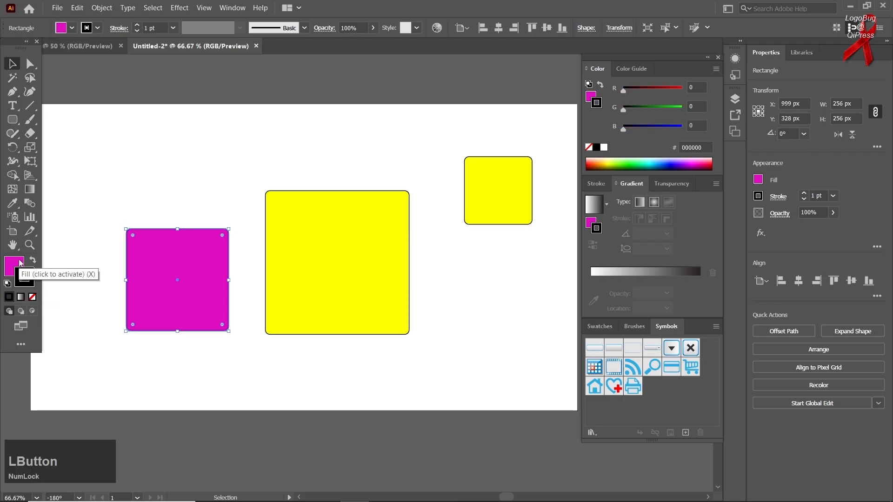
pyautogui.click(20, 263)
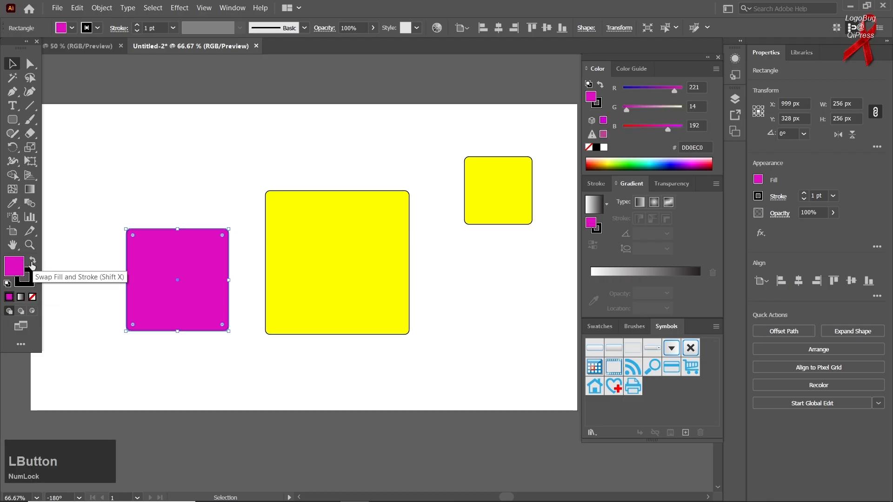
pyautogui.click(32, 263)
pyautogui.click(32, 263)
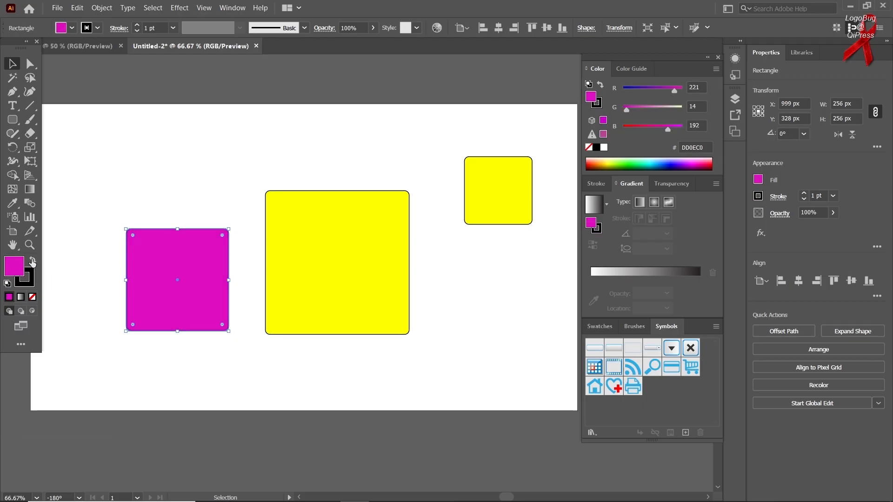
pyautogui.press('x')
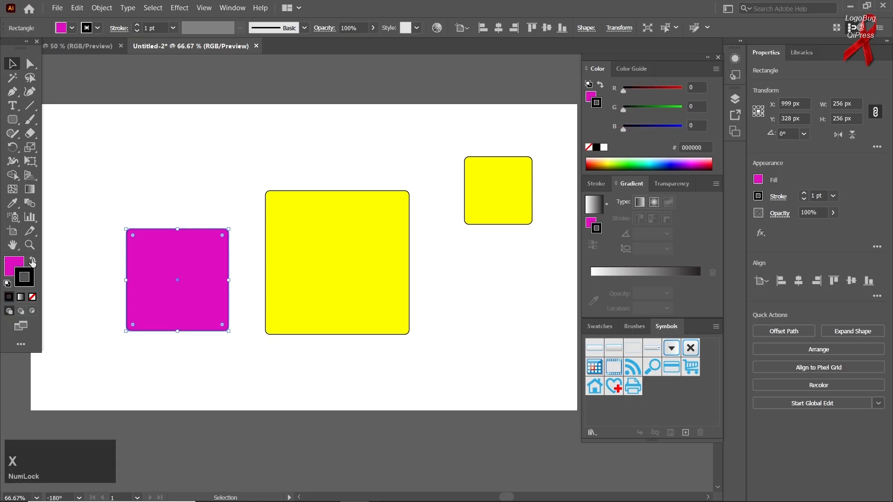
pyautogui.press('x')
pyautogui.press('x')
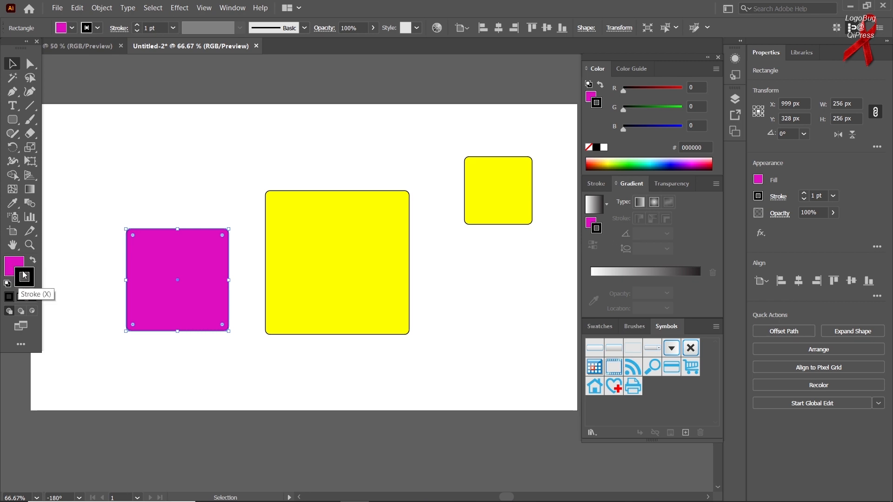
# Reset the magenta square to the default white fill and black stroke, and swap the two colors back and forth.
pyautogui.press('d')
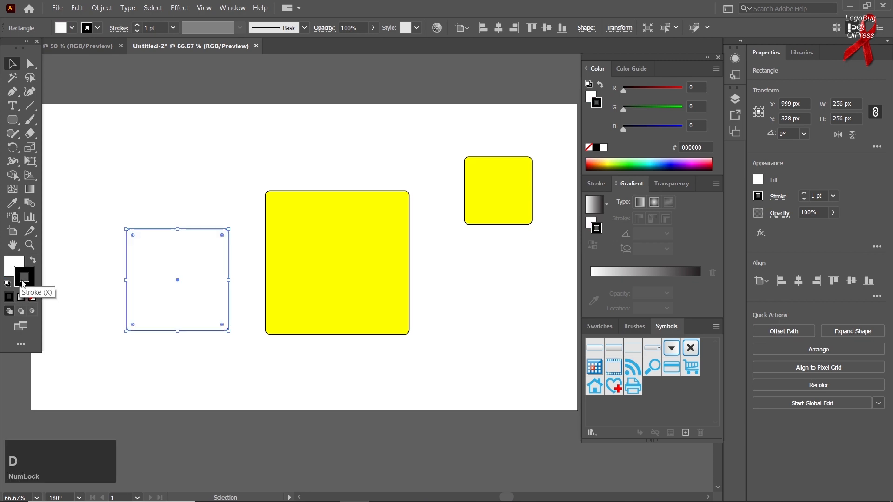
pyautogui.click(32, 260)
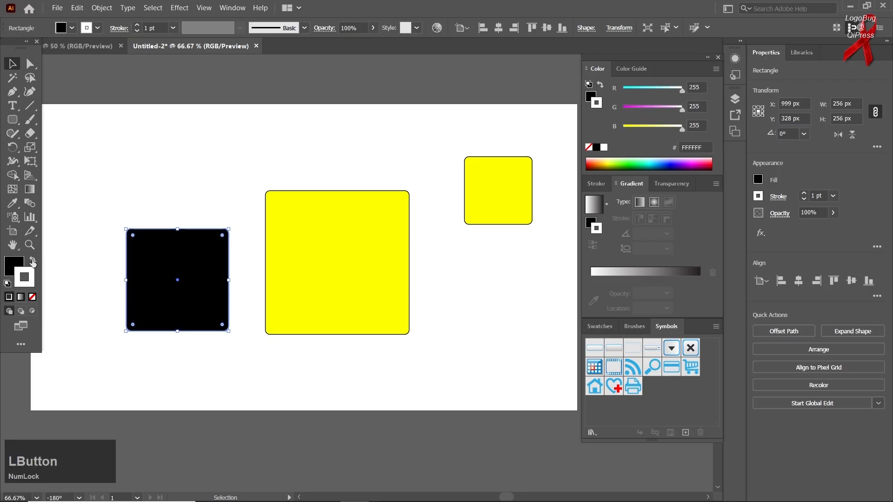
pyautogui.click(32, 260)
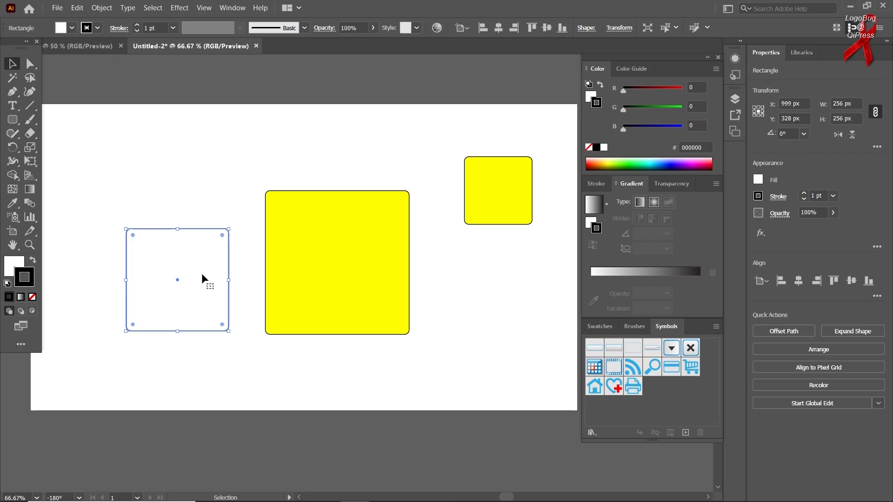
# Delete the leftmost square and move the large yellow square left to about X 770 px, Y 401 px.
pyautogui.press('Delete')
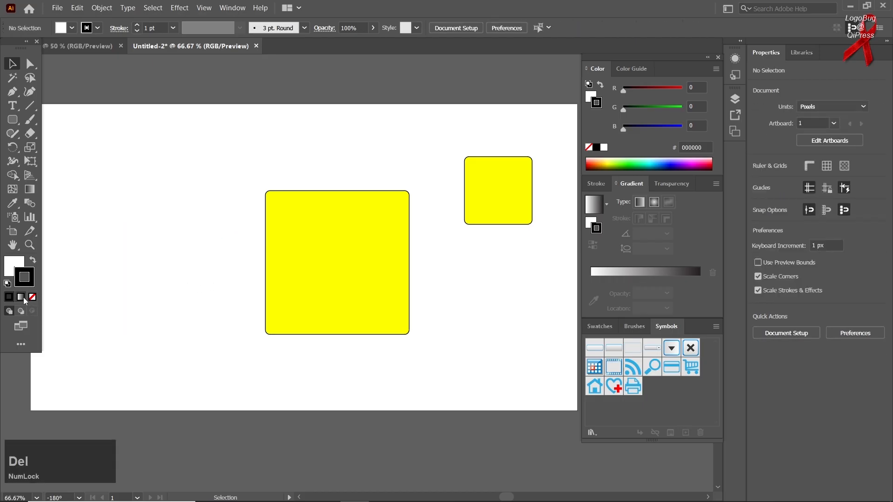
pyautogui.moveTo(280, 267); pyautogui.dragTo(213, 254)
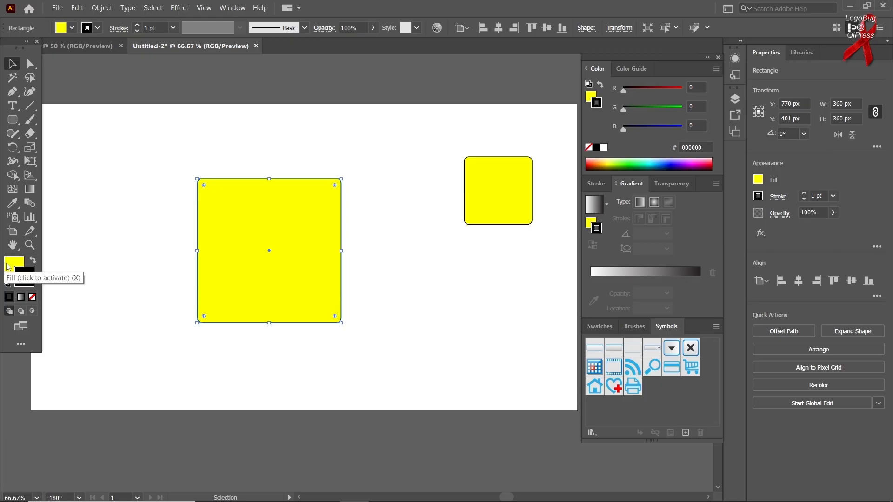
# Apply the white-to-black linear gradient to the large square's stroke and swap it with the yellow fill.
pyautogui.click(29, 278)
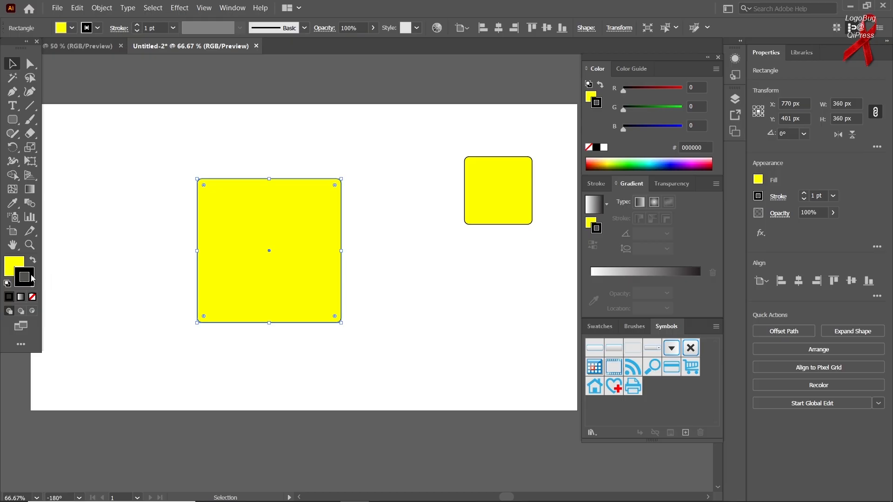
pyautogui.click(20, 297)
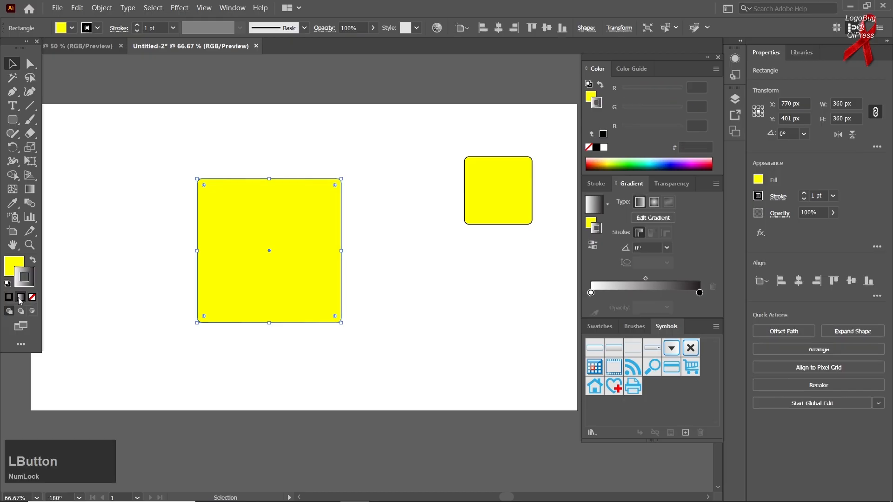
pyautogui.click(32, 261)
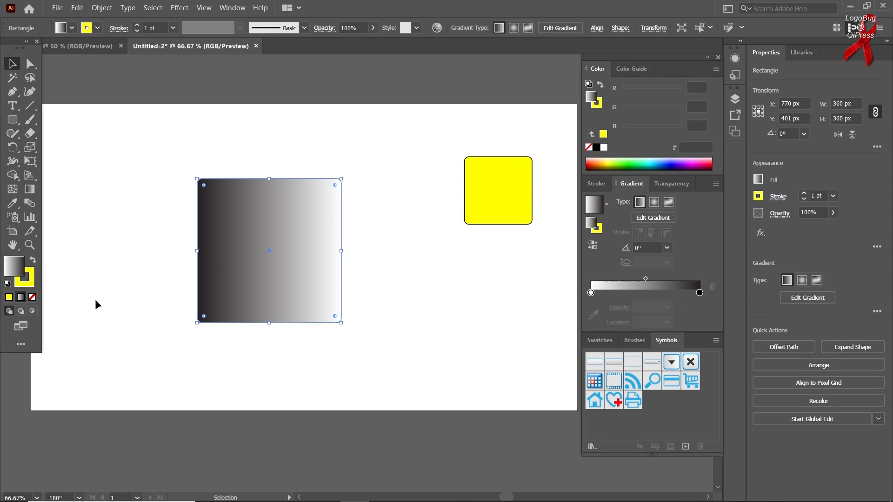
# Undo a trial removal of the large square's fill and give it a solid red FF0000 fill.
pyautogui.click(33, 301)
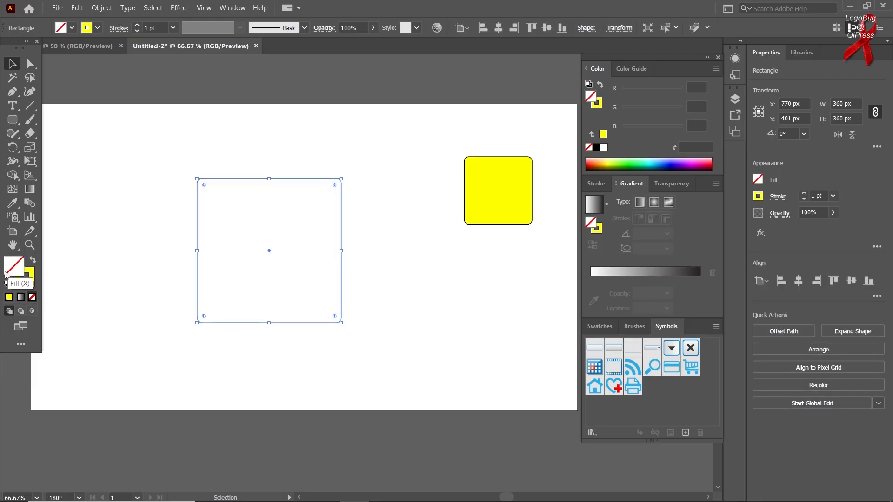
pyautogui.hotkey('ctrl', 'z')
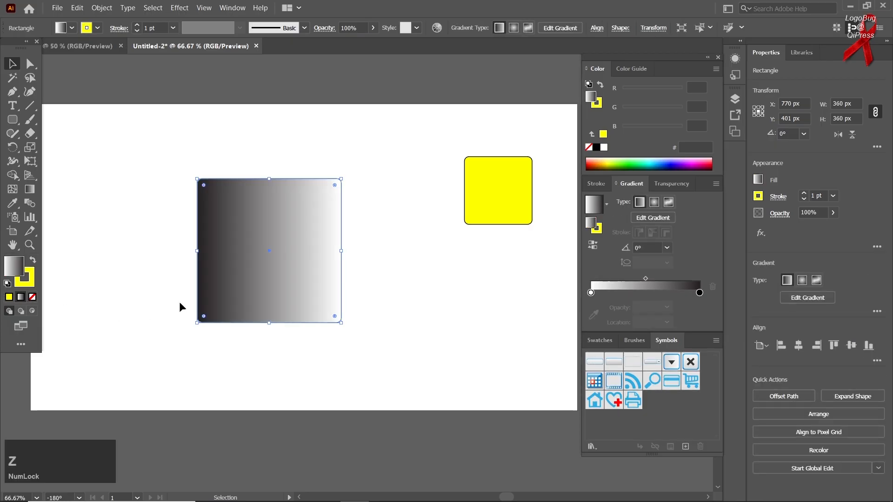
pyautogui.click(10, 301)
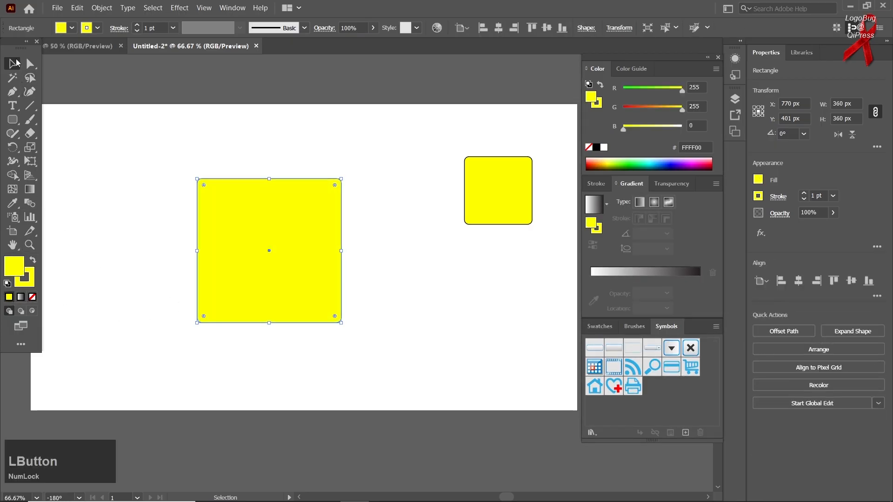
pyautogui.moveTo(634, 103); pyautogui.dragTo(622, 105)
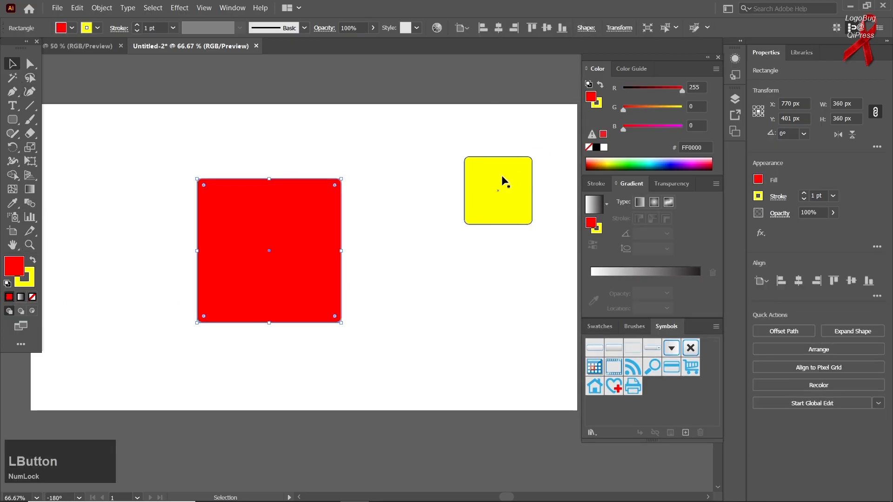
# Move and enlarge the small yellow square beside the red one, and delete it.
pyautogui.moveTo(505, 182); pyautogui.dragTo(449, 223)
pyautogui.moveTo(471, 266)
pyautogui.mouseDown()
pyautogui.moveTo(534, 372)
pyautogui.moveTo(544, 345)
pyautogui.mouseUp()
pyautogui.moveTo(515, 293); pyautogui.dragTo(495, 296)
pyautogui.press('Delete')
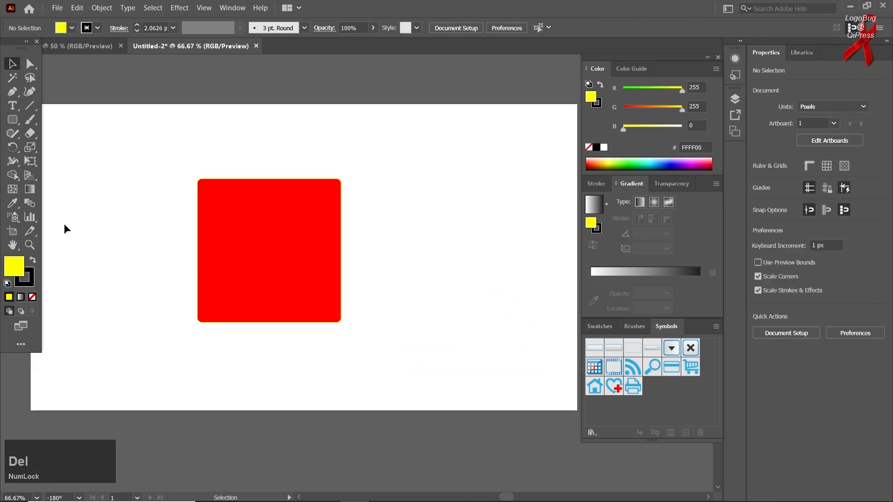
# In Draw Normal mode, draw a rectangle about 275 by 341 px over the red square's lower-right corner and undo it.
pyautogui.click(10, 312)
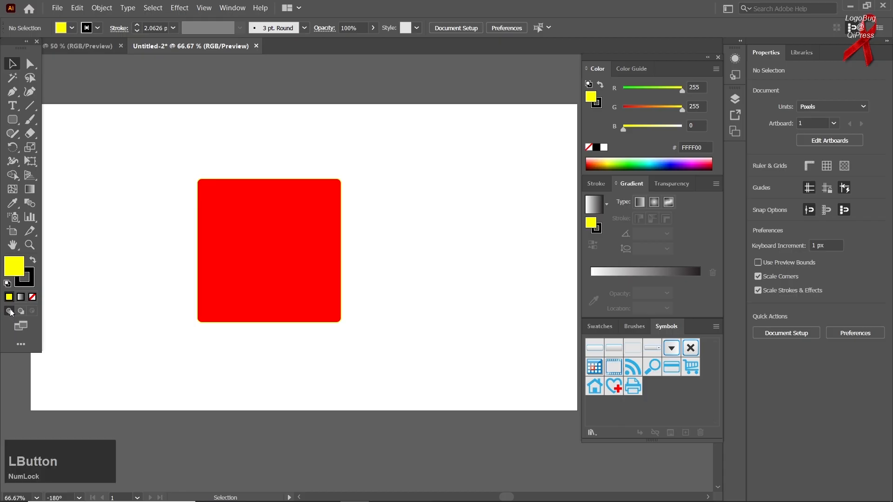
pyautogui.rightClick(11, 122)
pyautogui.click(46, 122)
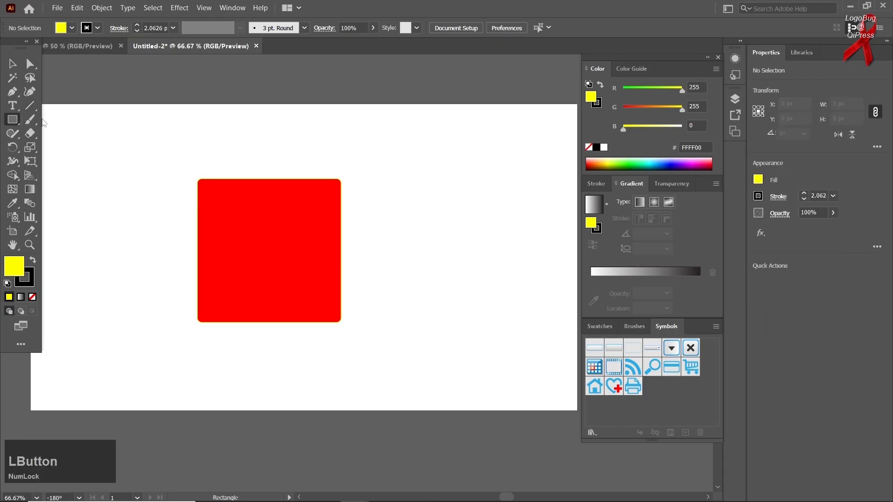
pyautogui.moveTo(419, 251); pyautogui.dragTo(309, 387)
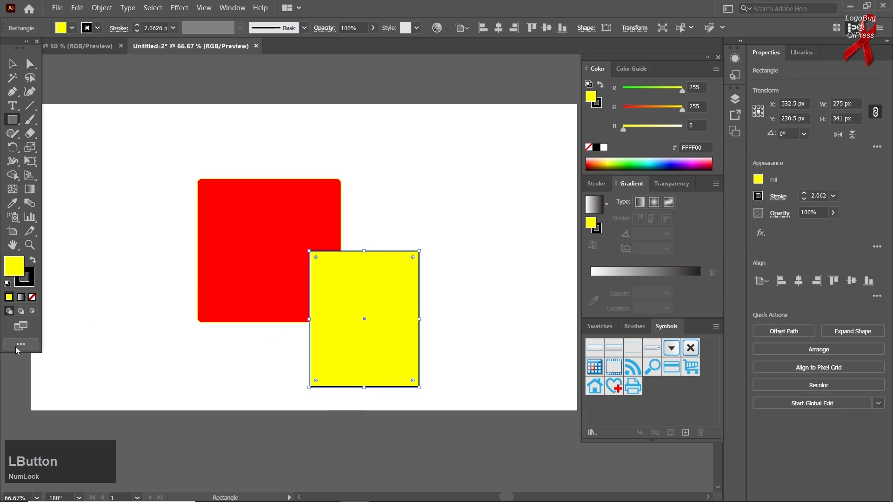
pyautogui.hotkey('ctrl', 'z')
# In Draw Behind mode, draw a yellow rectangle about 280 by 303 px behind the red square's lower-right corner.
pyautogui.click(22, 313)
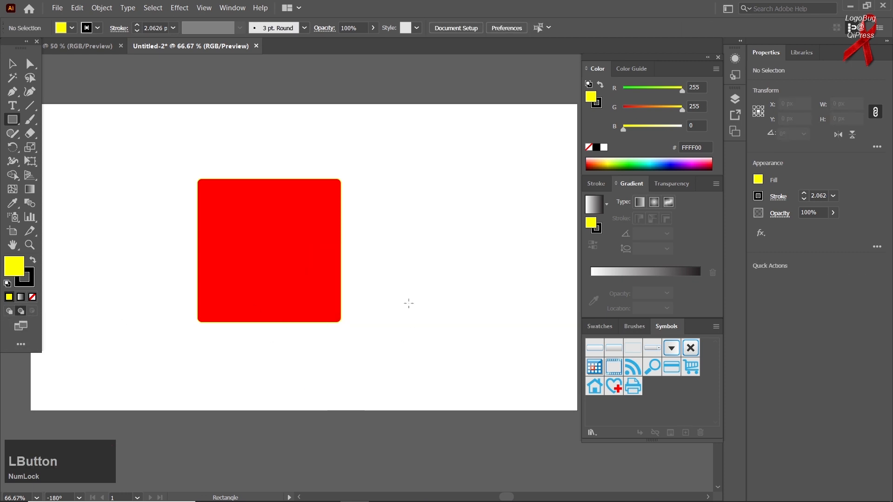
pyautogui.moveTo(376, 265); pyautogui.dragTo(263, 386)
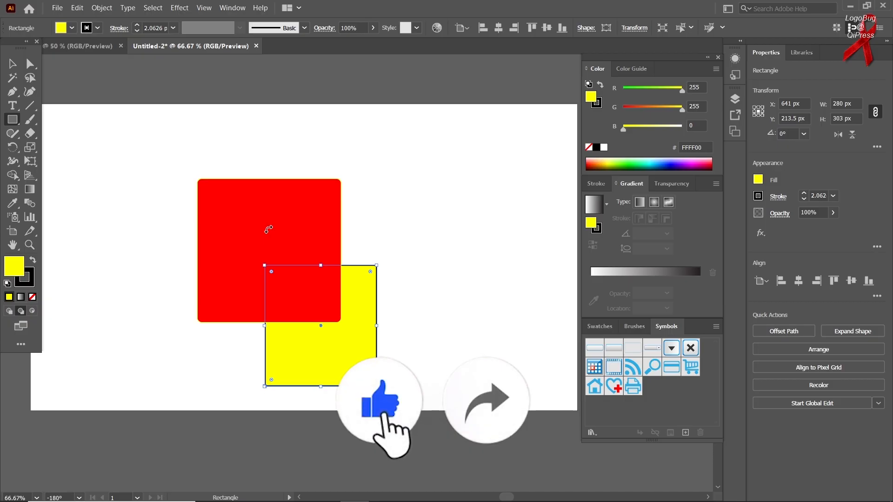
pyautogui.click(33, 313)
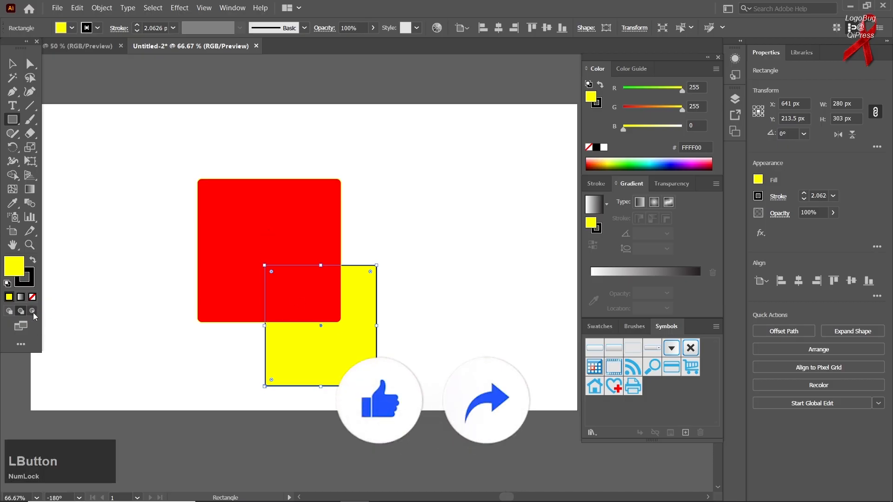
# Return to Draw Normal mode and delete the yellow rectangle behind the red square.
pyautogui.click(12, 64)
pyautogui.click(9, 311)
pyautogui.click(287, 356)
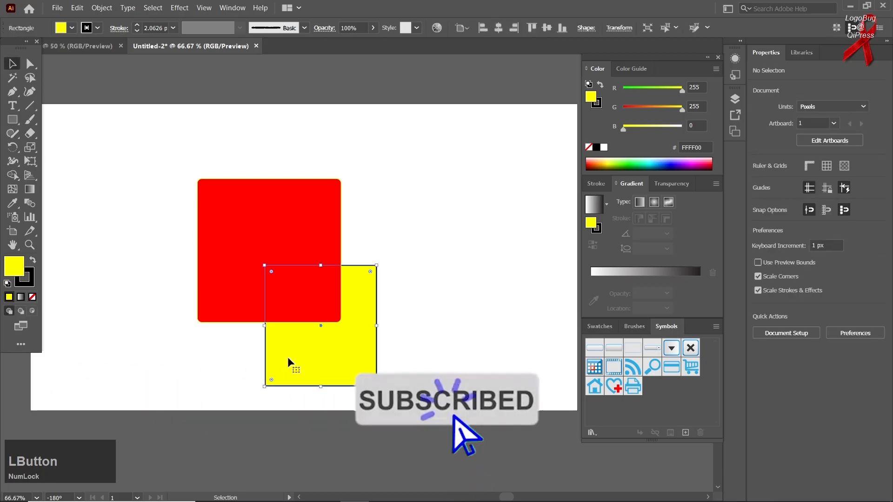
pyautogui.press('Delete')
# Scale the red square up from its center to about 430 by 430 px.
pyautogui.scroll(1, 235, 303)
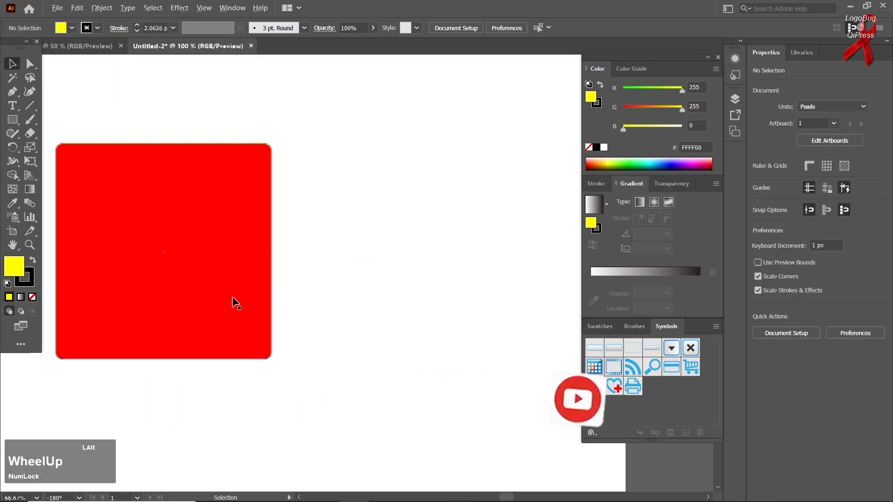
pyautogui.scroll(-1, 245, 297)
pyautogui.click(245, 298)
pyautogui.moveTo(337, 327)
pyautogui.mouseDown()
pyautogui.moveTo(359, 347)
pyautogui.moveTo(317, 311)
pyautogui.moveTo(371, 364)
pyautogui.moveTo(405, 381)
pyautogui.mouseUp()
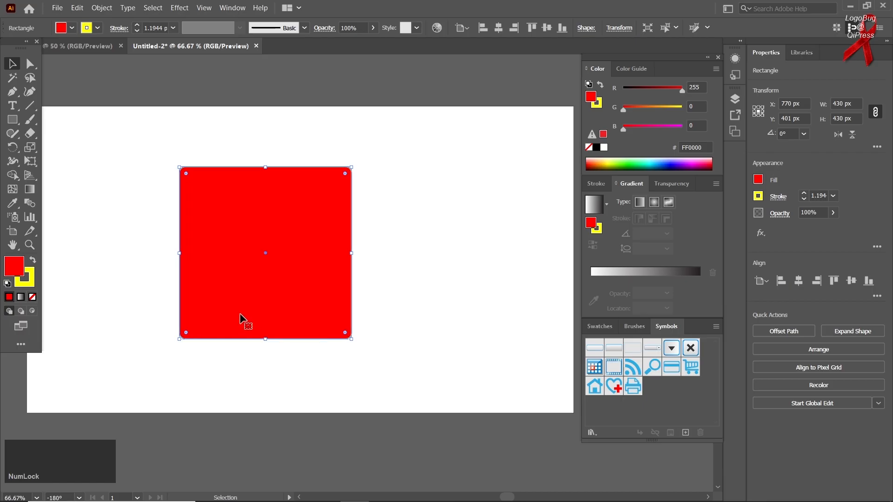
# In Draw Inside mode, draw a star about 412 by 392 px across the red square's left edge.
pyautogui.click(32, 311)
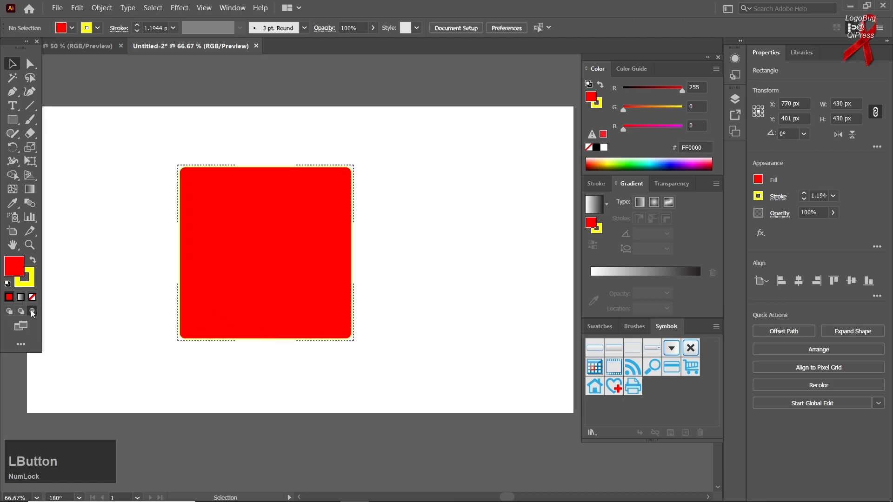
pyautogui.rightClick(18, 122)
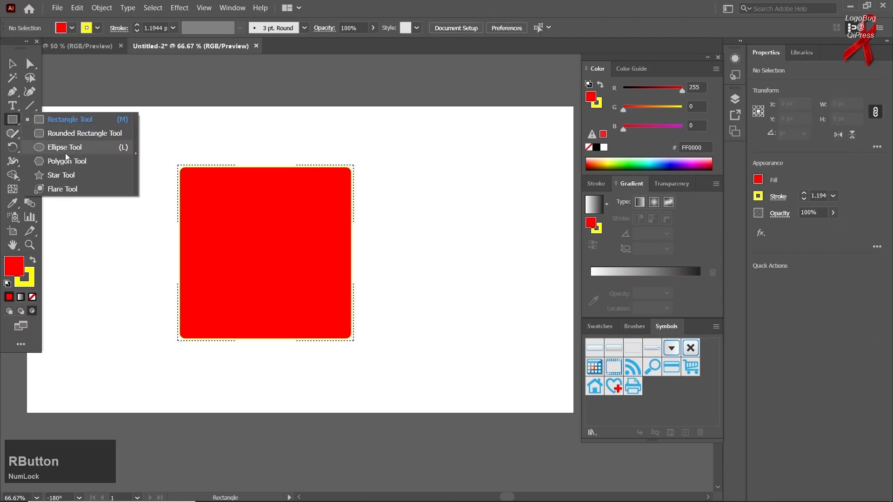
pyautogui.click(67, 173)
pyautogui.moveTo(192, 277); pyautogui.dragTo(241, 303)
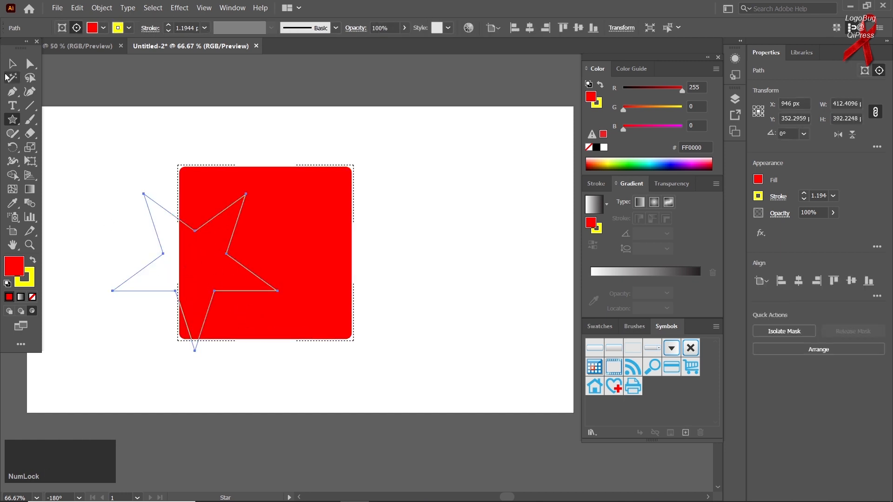
# Swap the star's colors to a yellow fill and red stroke, and deselect it.
pyautogui.click(12, 64)
pyautogui.click(34, 261)
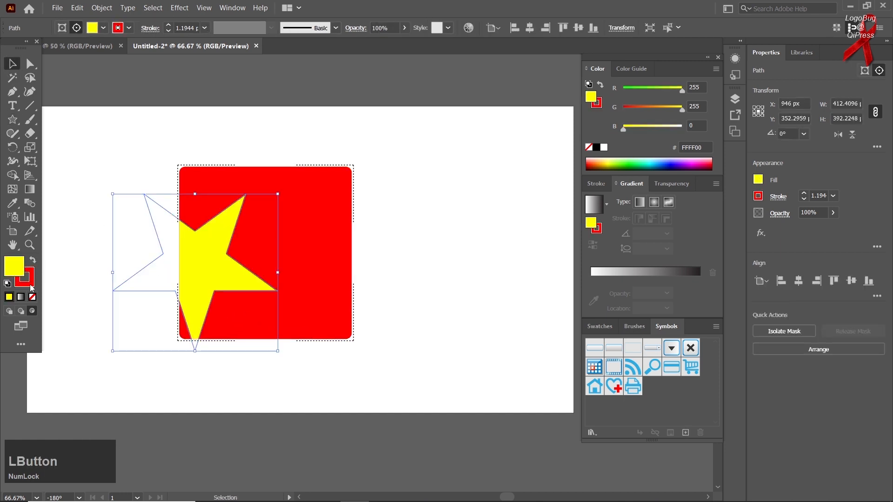
pyautogui.click(179, 166)
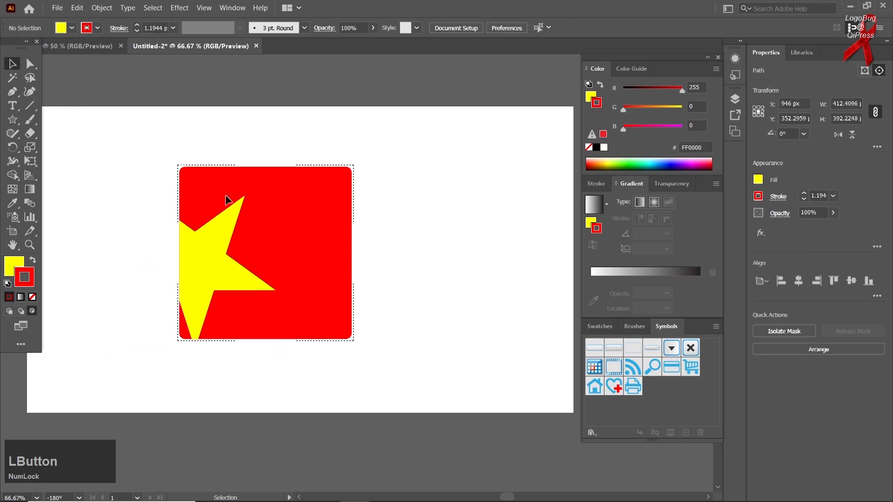
# Move the star further right inside the red square and leave Draw Inside mode.
pyautogui.moveTo(208, 269); pyautogui.dragTo(245, 267)
pyautogui.doubleClick(198, 269)
pyautogui.doubleClick(132, 249)
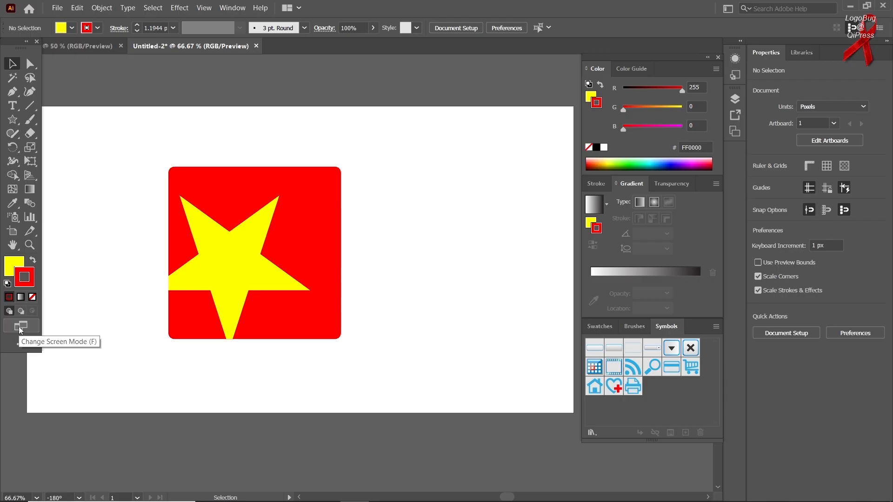
# Cycle the screen mode through Full Screen Mode with Menu Bar to Full Screen Mode.
pyautogui.press('f')
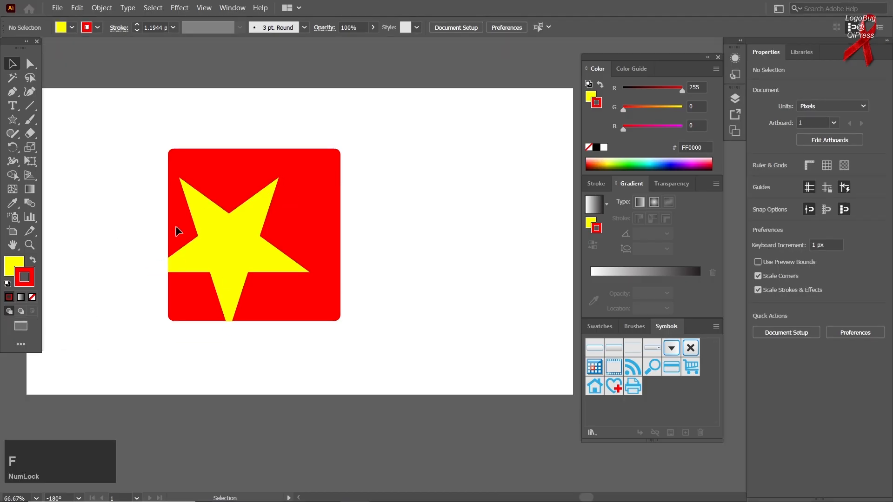
pyautogui.press('f')
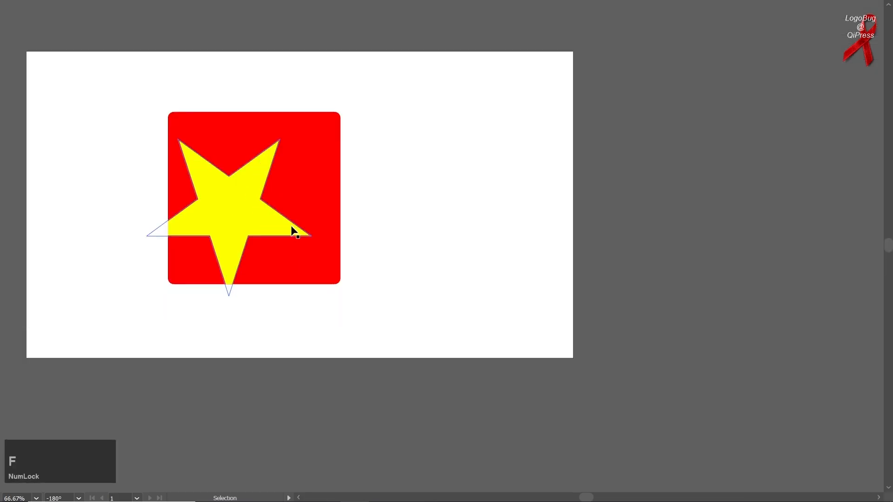
# Return from Full Screen Mode to Normal Screen Mode.
pyautogui.press('f')
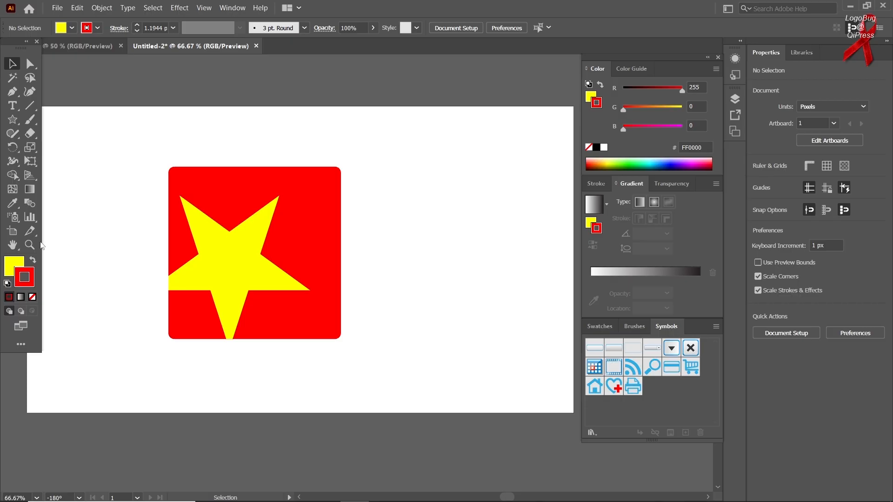
# Look through the complete list of available tools and switch the toolbar to the Basic set.
pyautogui.click(18, 345)
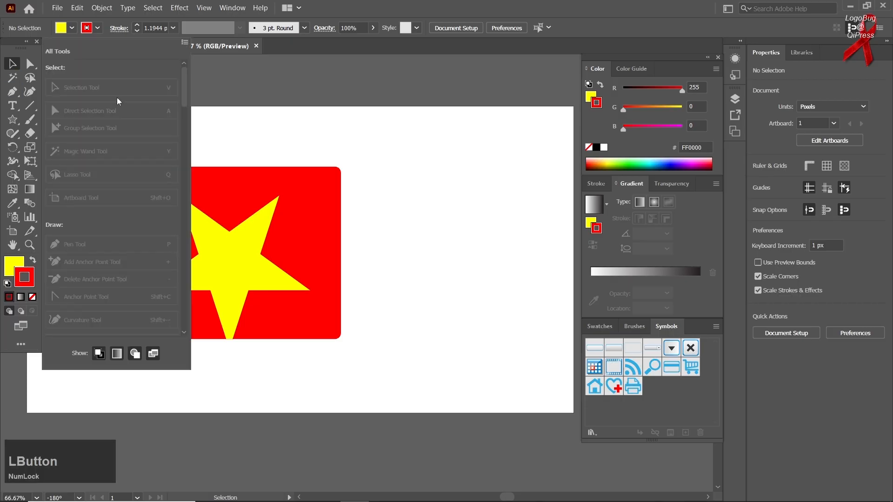
pyautogui.scroll(-2, 109, 174)
pyautogui.scroll(3, 111, 175)
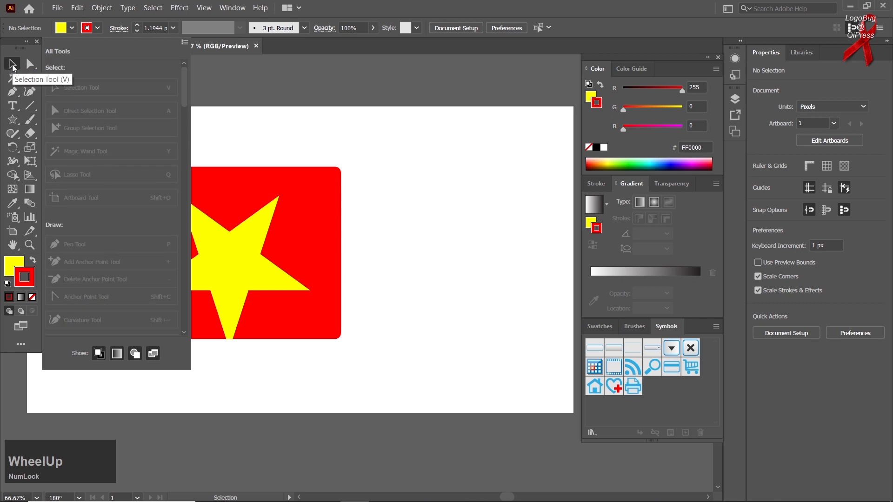
pyautogui.click(185, 42)
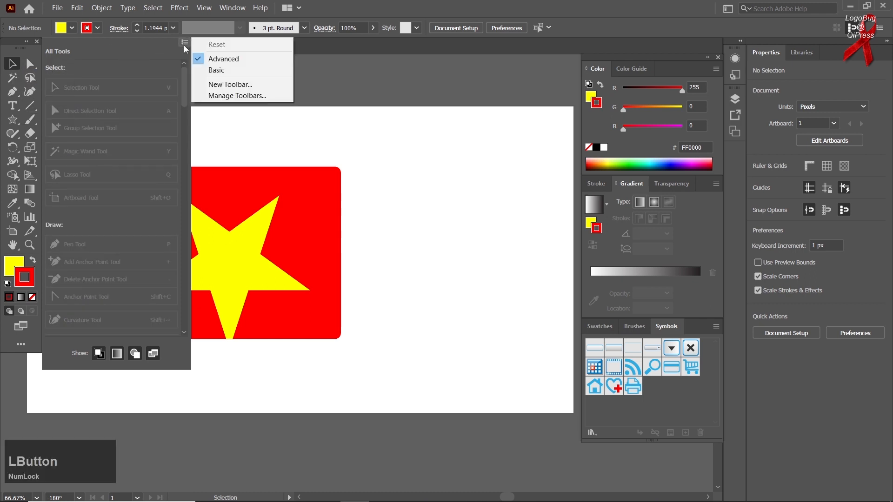
pyautogui.click(216, 70)
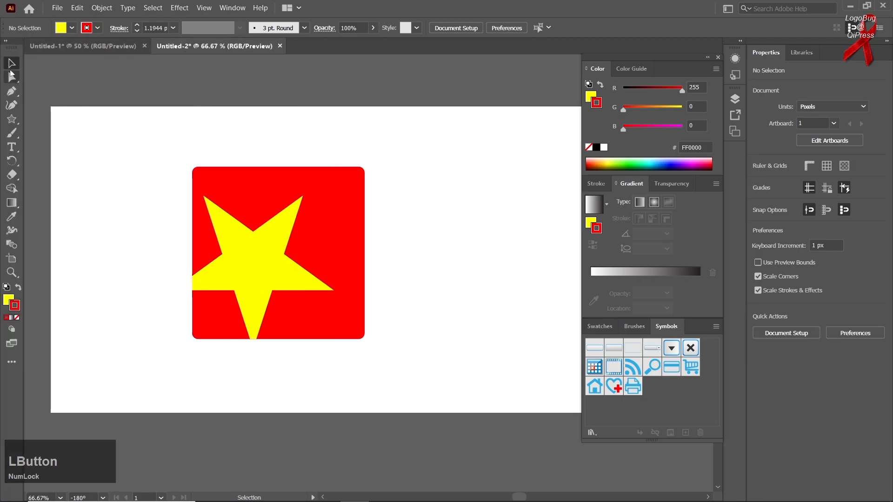
# Switch the toolbar from Basic back to the Advanced set.
pyautogui.click(11, 362)
pyautogui.click(165, 44)
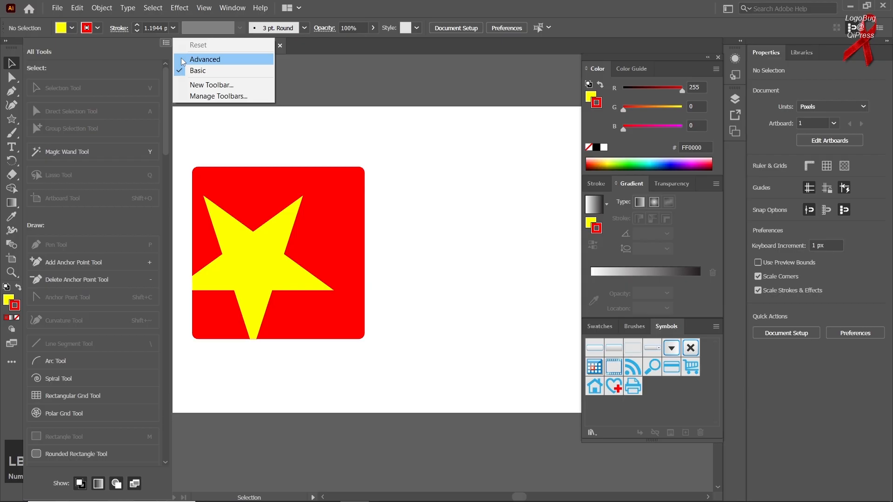
pyautogui.click(207, 60)
pyautogui.rightClick(10, 72)
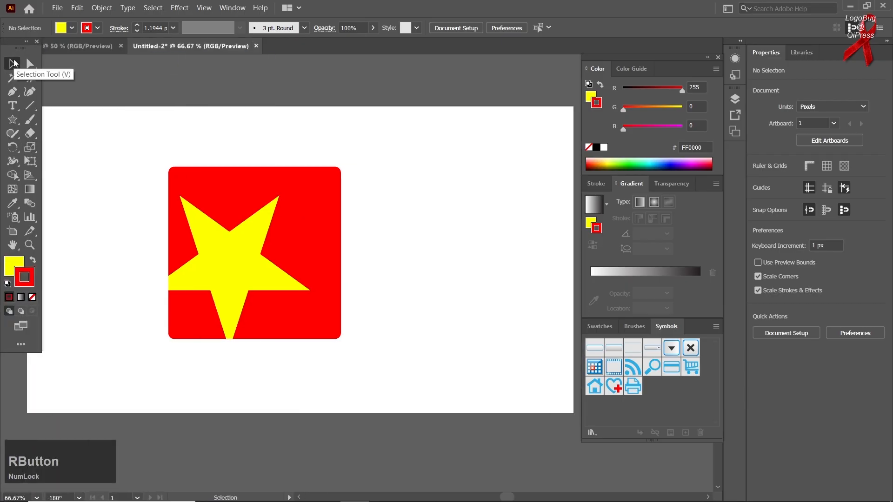
# View the dialog for managing custom toolbars and cancel it without making changes.
pyautogui.click(22, 344)
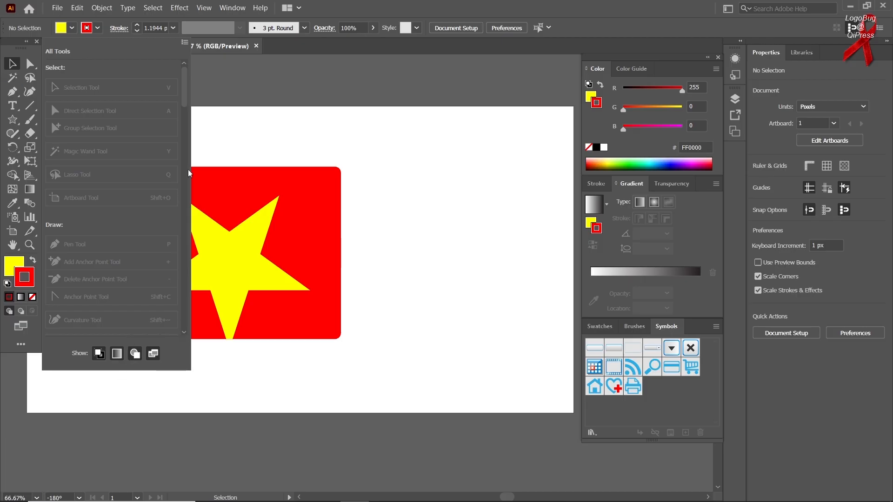
pyautogui.click(184, 42)
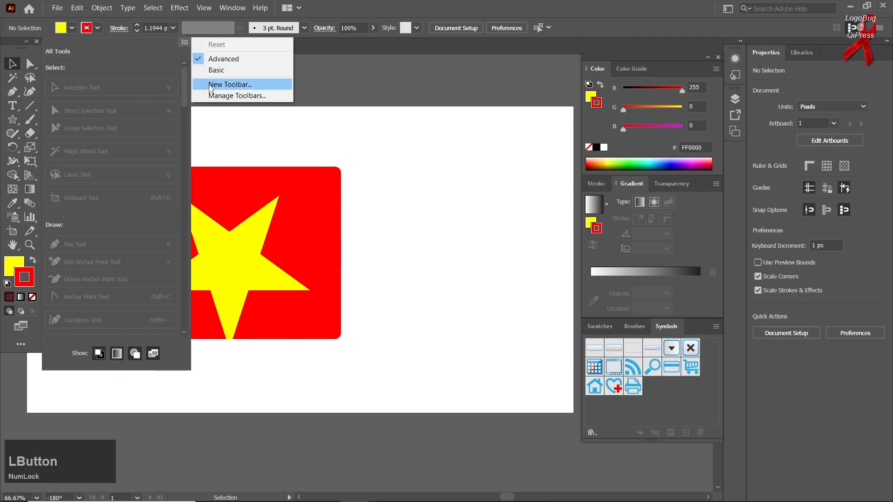
pyautogui.click(212, 96)
pyautogui.click(484, 309)
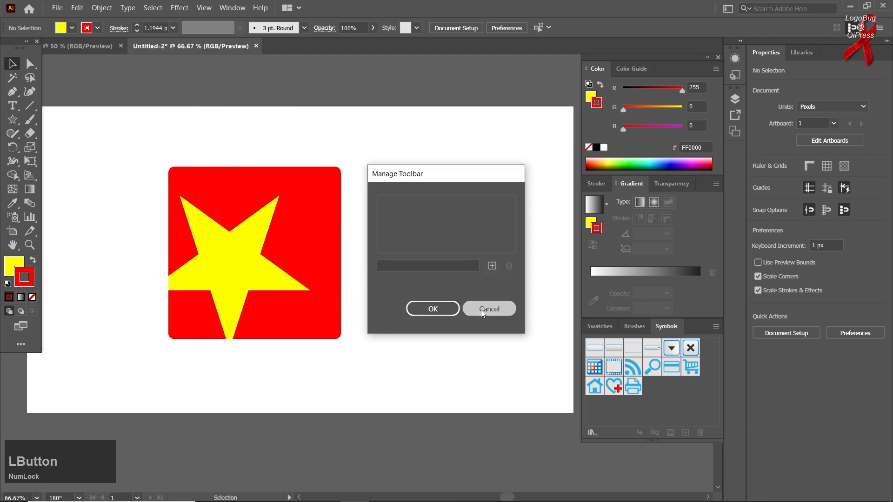